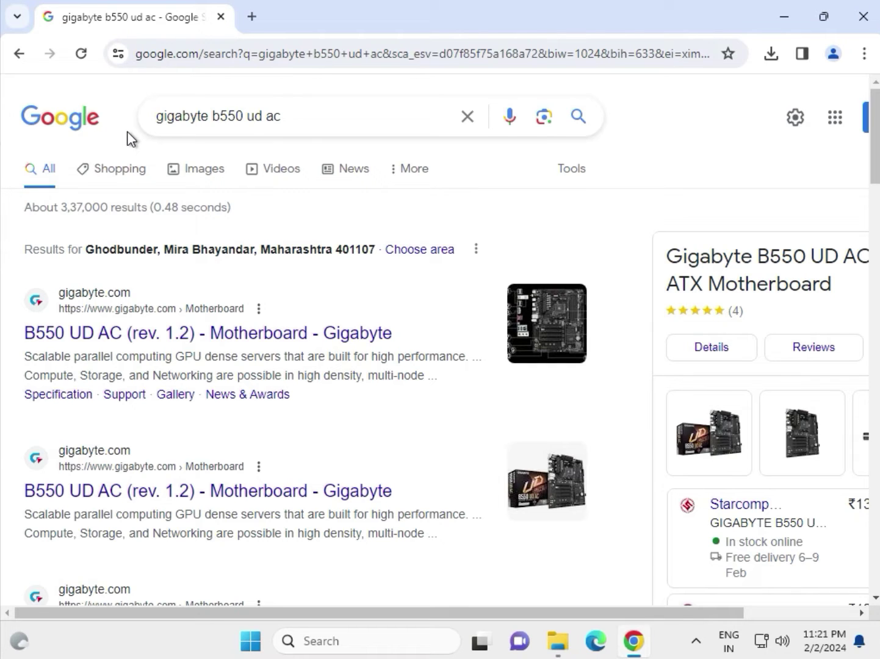
Open the first 'B550 UD AC (rev. 1.2)' Google result in a new tab.
left_click_drag(158, 111, 290, 110)
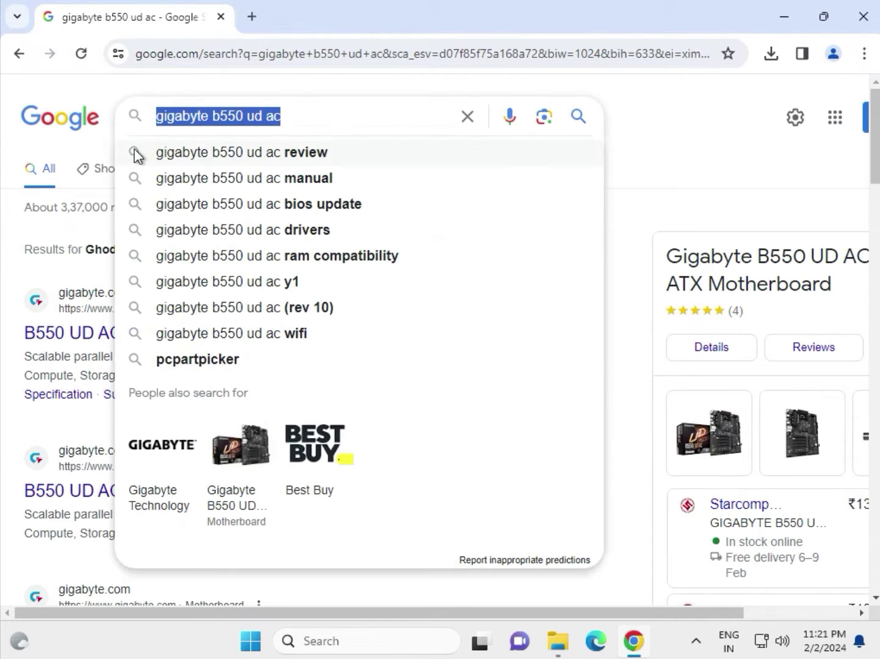
left_click(97, 150)
right_click(130, 337)
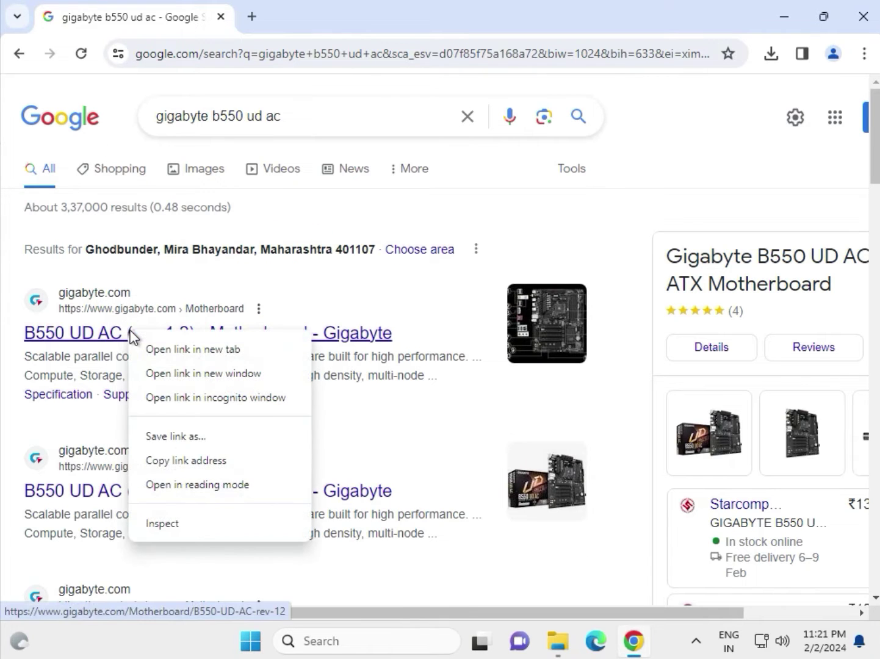
left_click(150, 349)
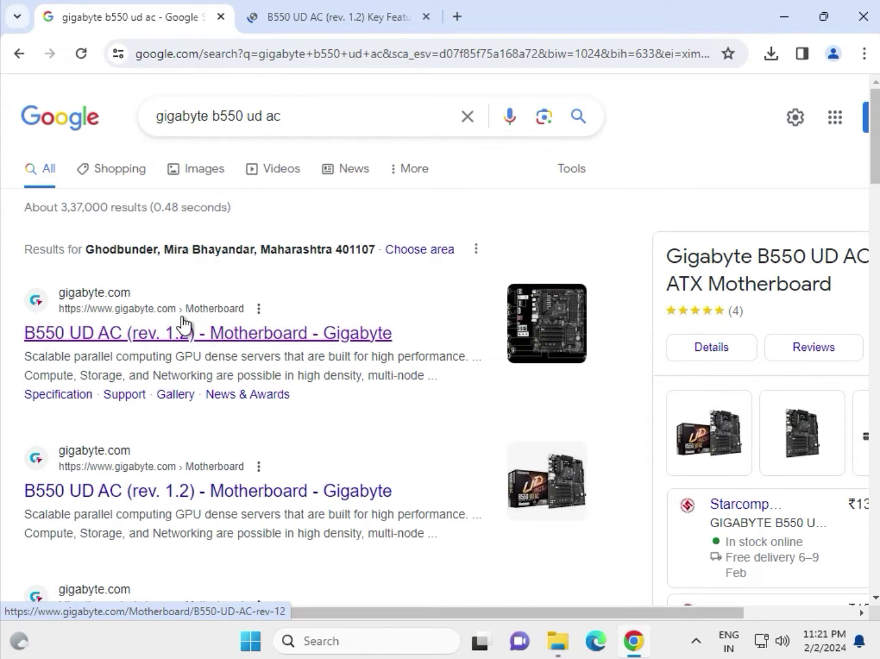
On the B550 UD AC page, filter the support drivers to Windows 11 64bit.
left_click(308, 22)
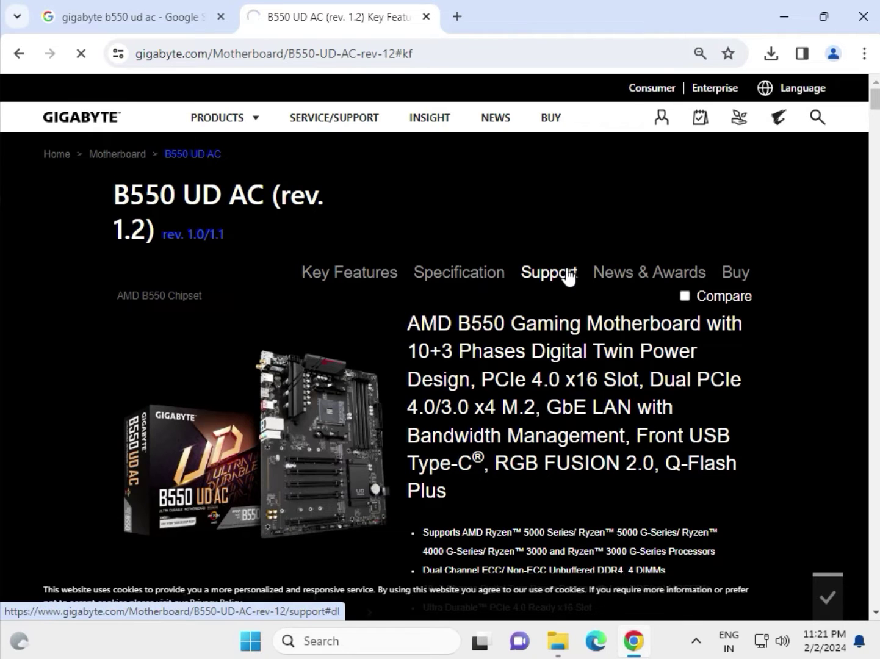
left_click(567, 274)
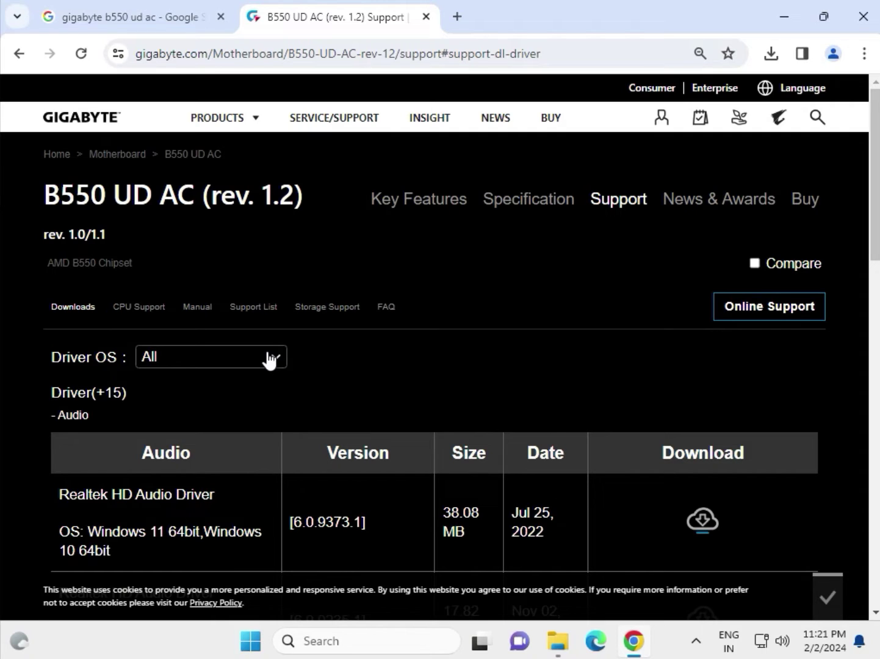
left_click(271, 360)
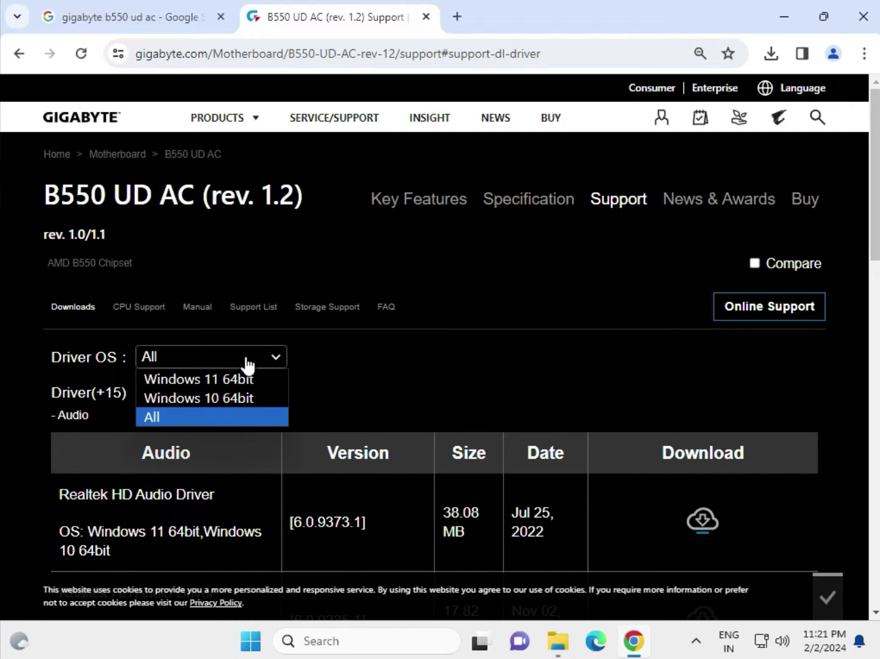
left_click(193, 381)
Compare the two Realtek HD Audio Driver versions and open the downloaded 6.0.9373.1 zip (38.1 MB).
scroll(475, 373, "down", 1)
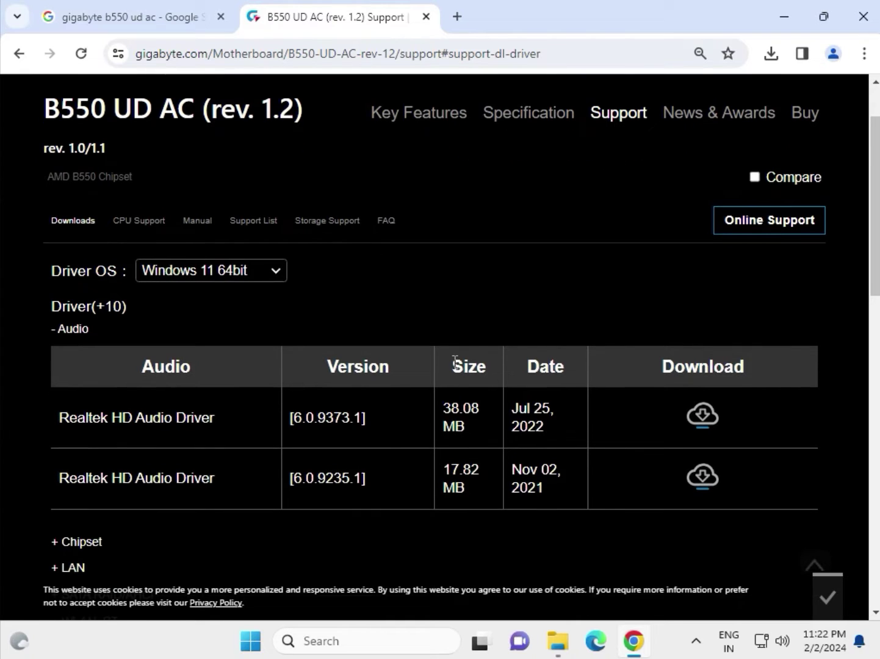
left_click_drag(90, 329, 62, 329)
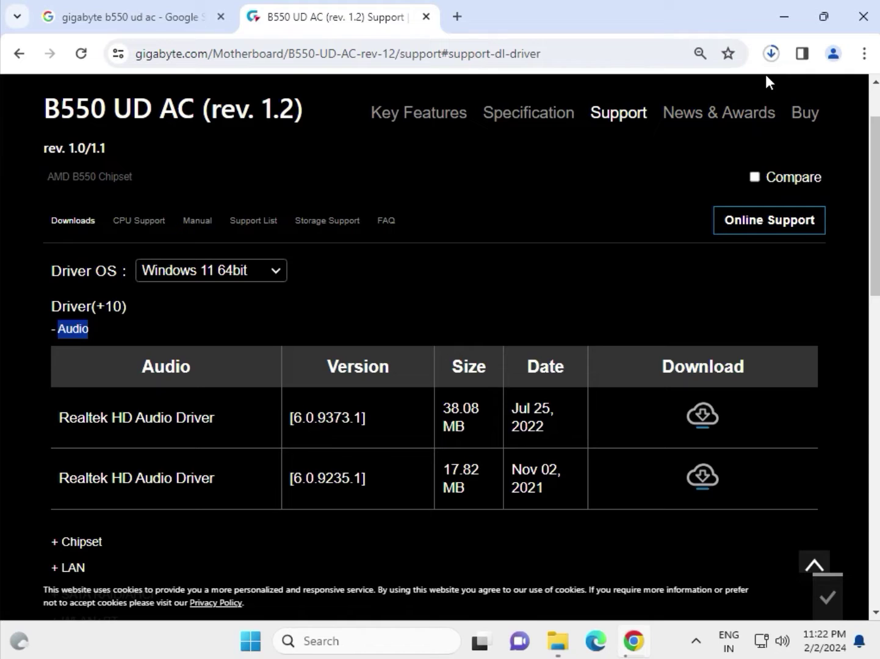
left_click(107, 418)
left_click_drag(106, 418, 216, 418)
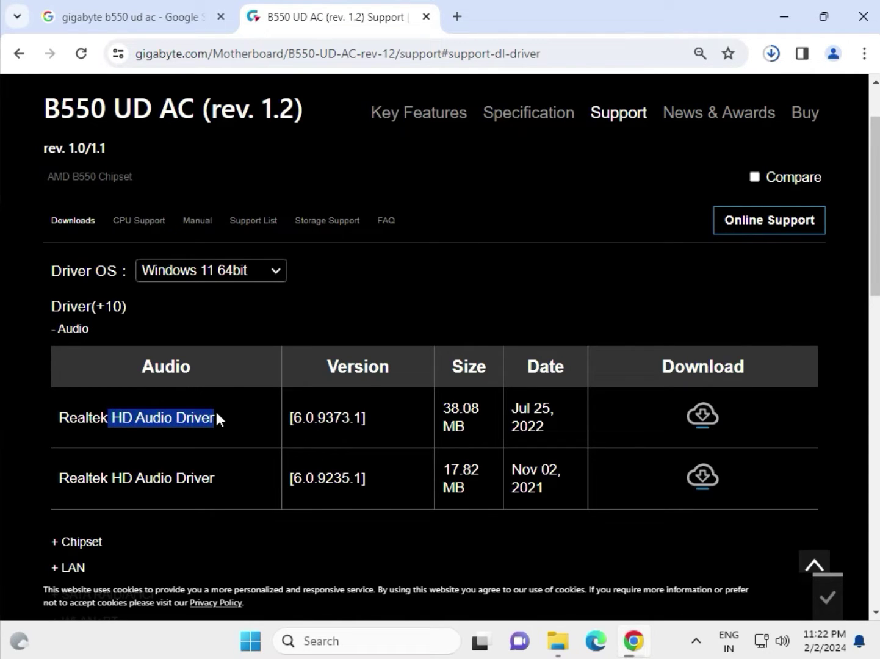
left_click_drag(113, 478, 216, 472)
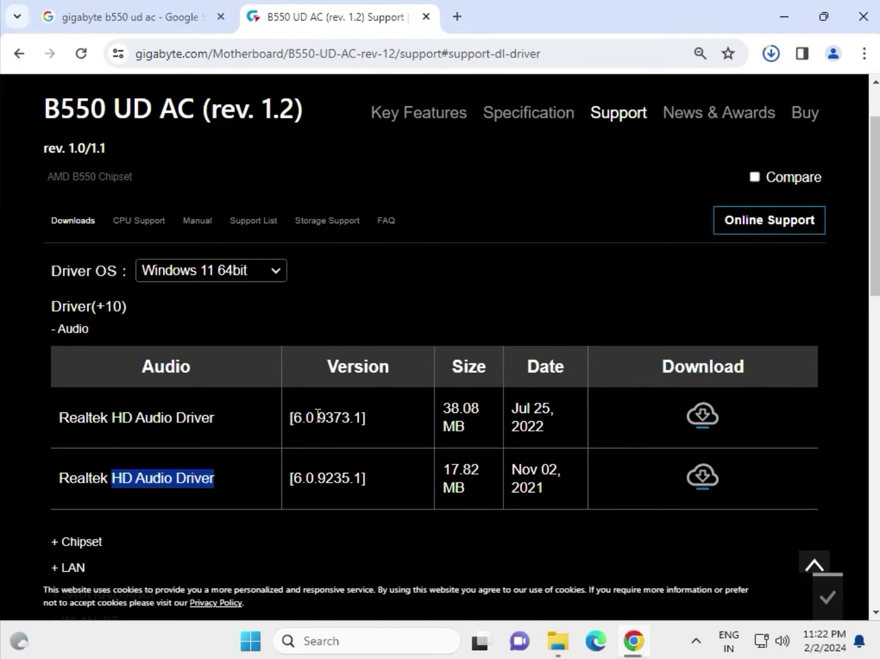
left_click_drag(318, 416, 361, 417)
left_click_drag(304, 478, 342, 478)
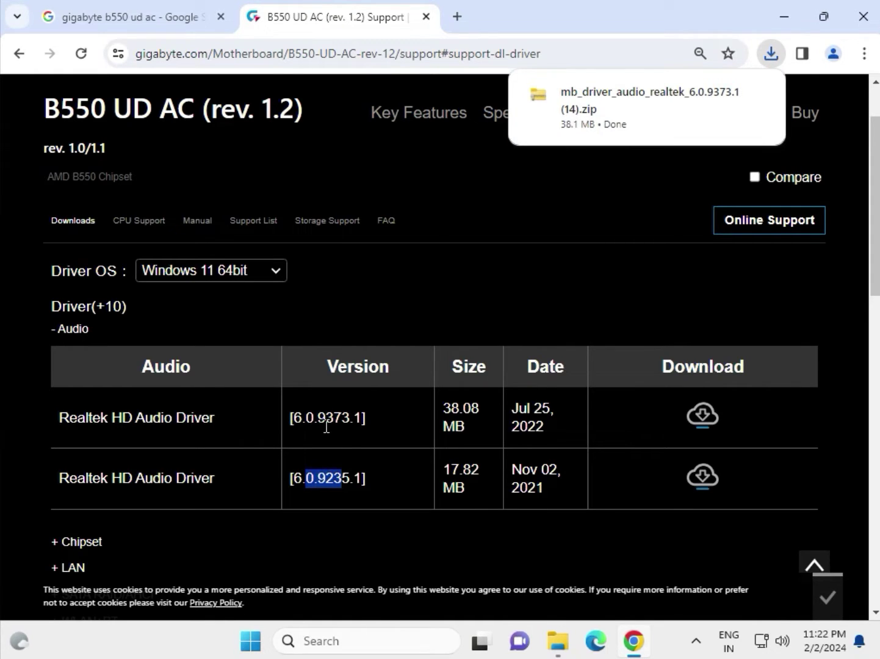
left_click(578, 125)
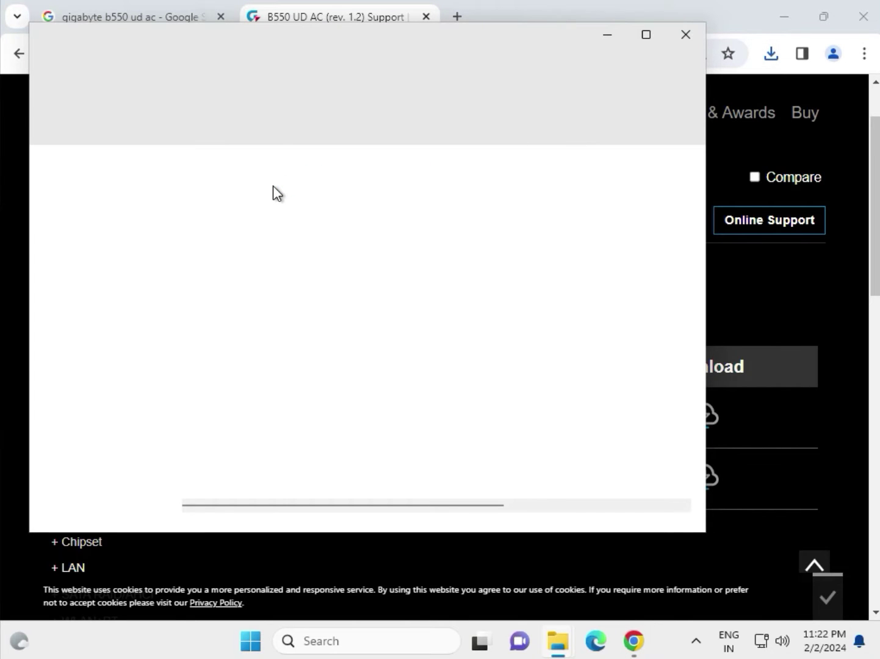
Run Setup.exe from the zip's 9373.1_UAD folder and approve the UAC prompt.
double_click(273, 187)
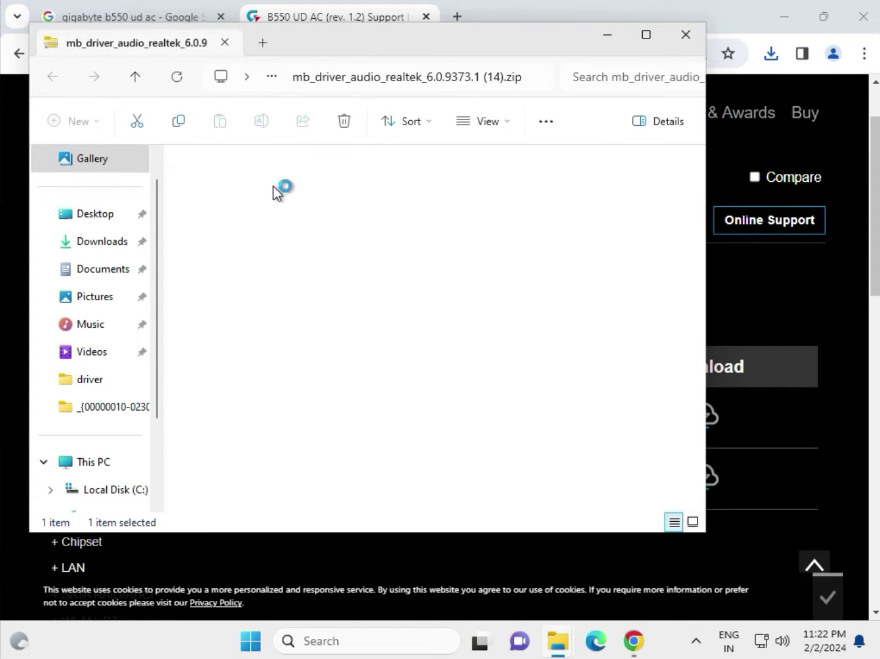
scroll(312, 358, "down", 7)
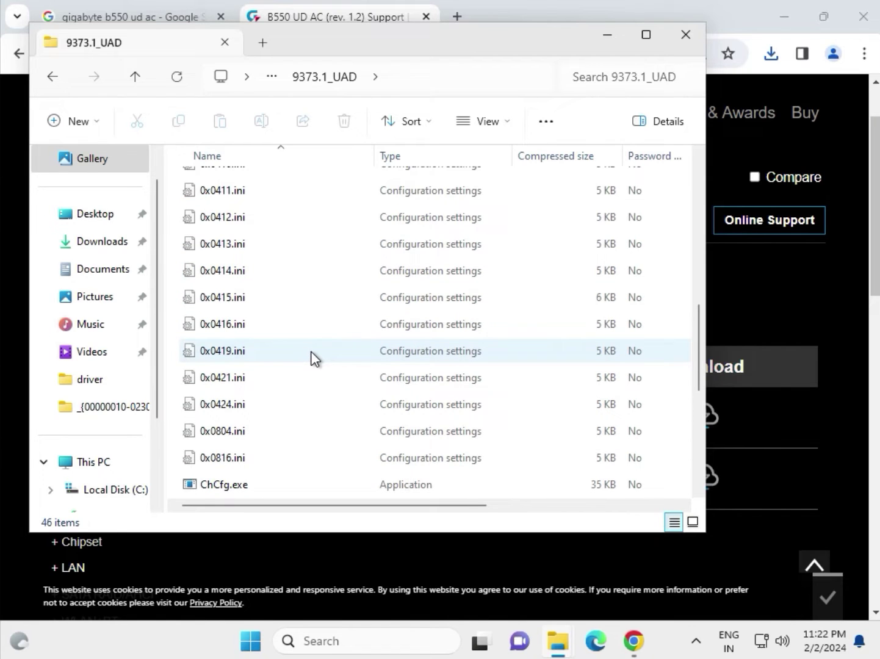
scroll(311, 360, "down", 5)
left_click(228, 378)
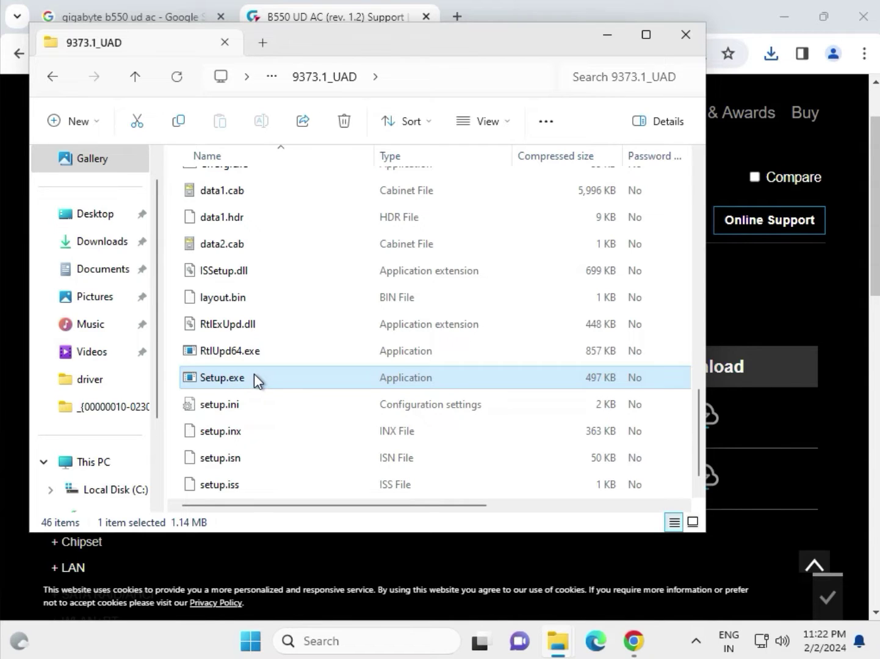
right_click(253, 374)
left_click(272, 383)
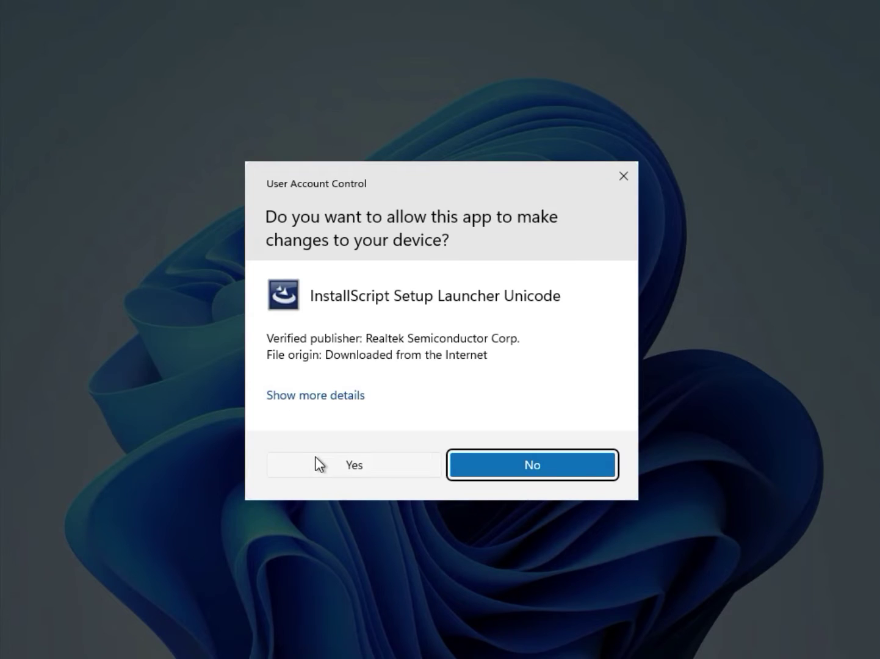
left_click(316, 459)
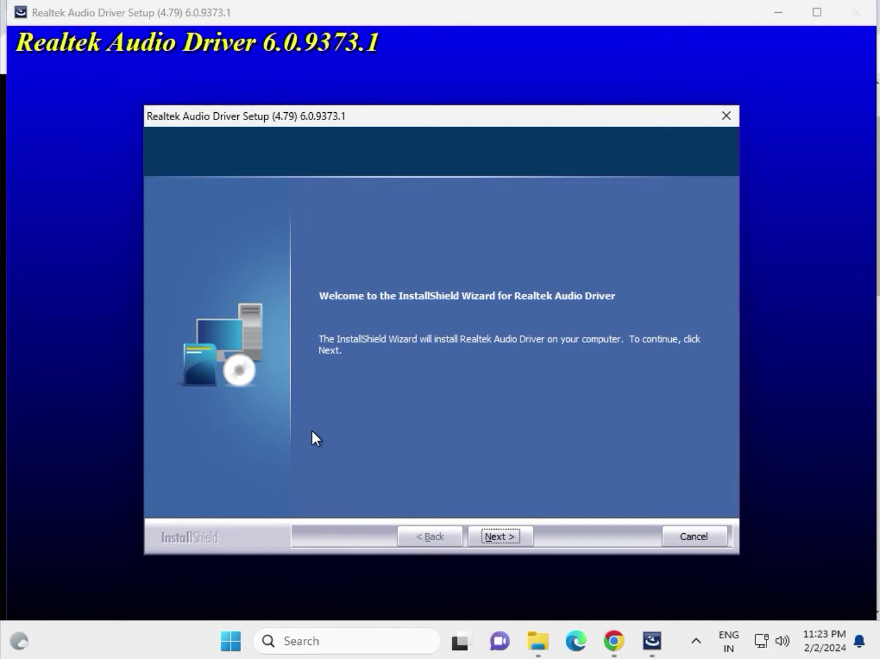
Complete the Realtek Audio Driver 6.0.9373.1 setup, choosing to restart later.
left_click(496, 531)
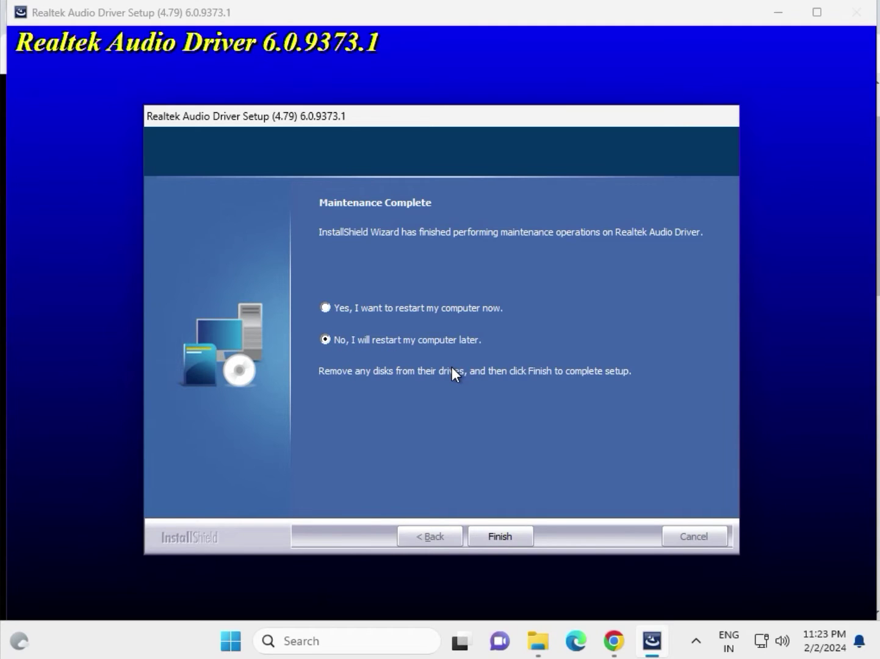
left_click(491, 529)
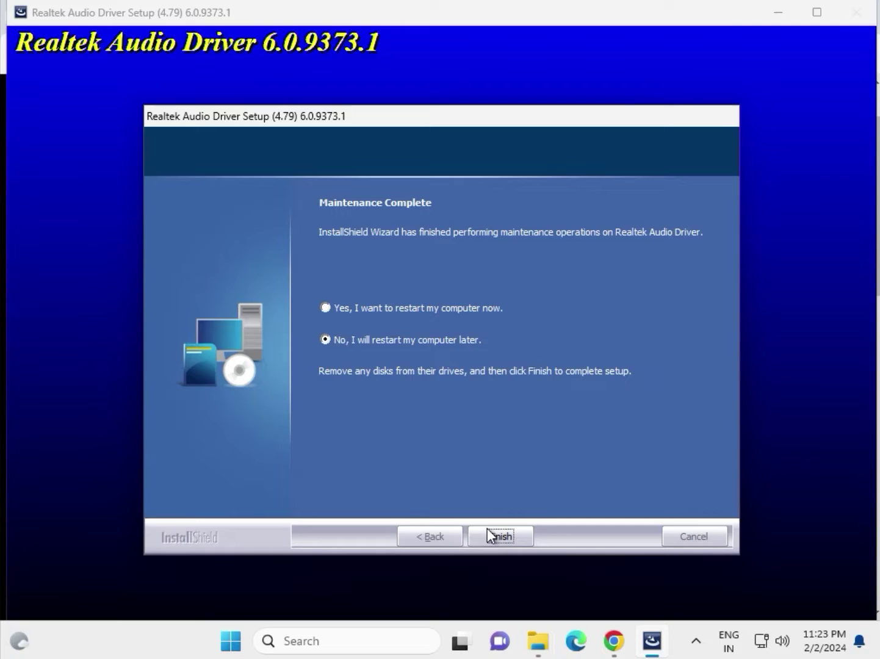
Expand the Chipset drivers and download AMD Chipset Driver 5.11.02.217 (63.61 MB).
left_click(677, 39)
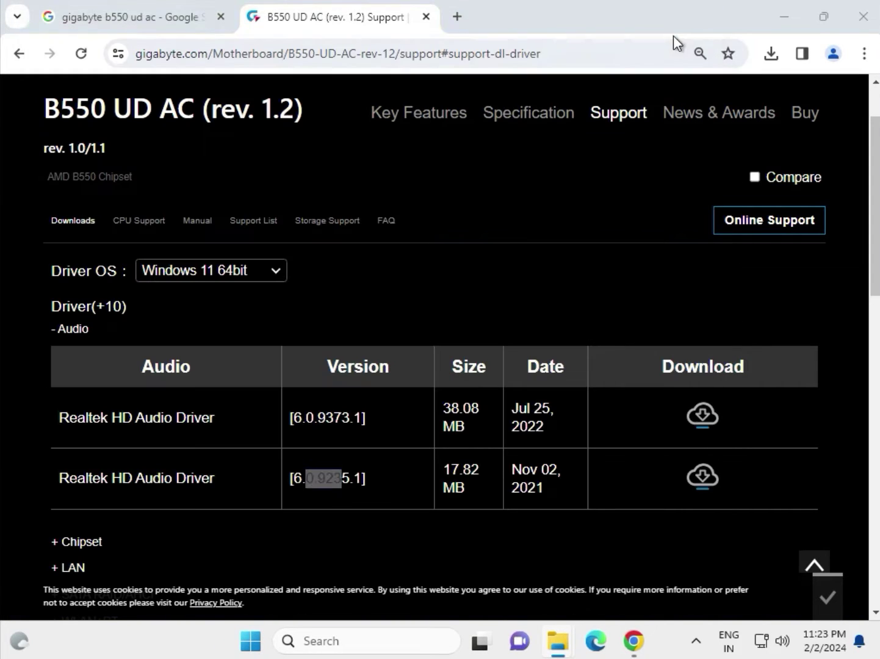
scroll(334, 306, "down", 3)
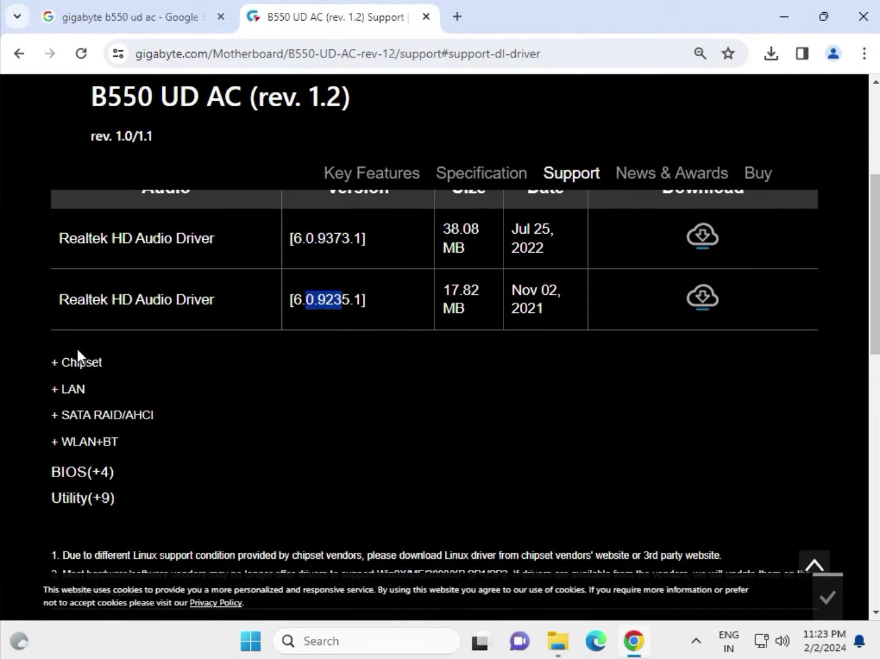
left_click(55, 363)
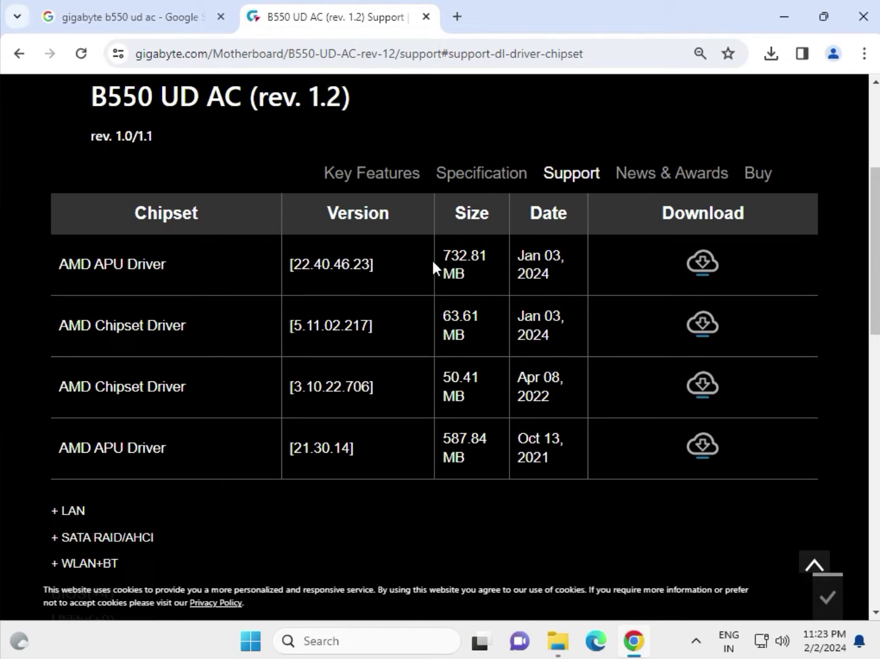
left_click_drag(440, 254, 465, 265)
left_click_drag(94, 264, 167, 264)
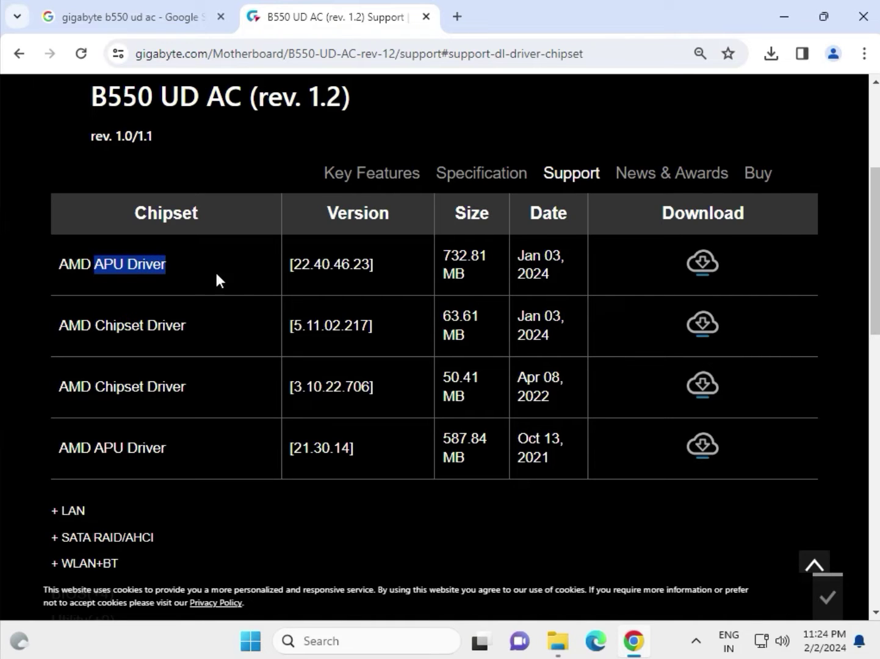
left_click_drag(291, 323, 370, 324)
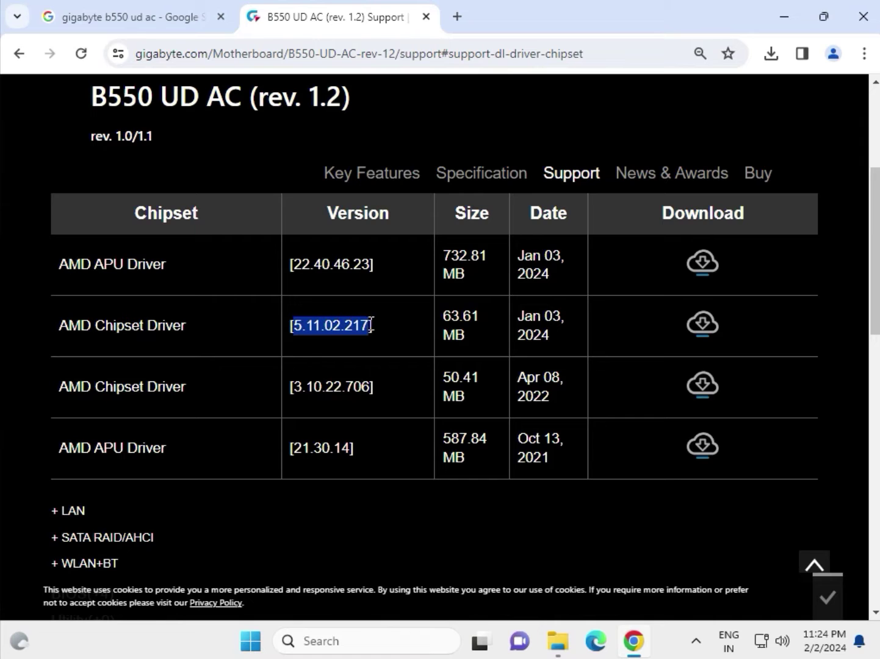
left_click(702, 323)
Launch the AMD Chipset Driver 5.11.02.217 installer from the downloaded zip, approving UAC.
left_click(606, 94)
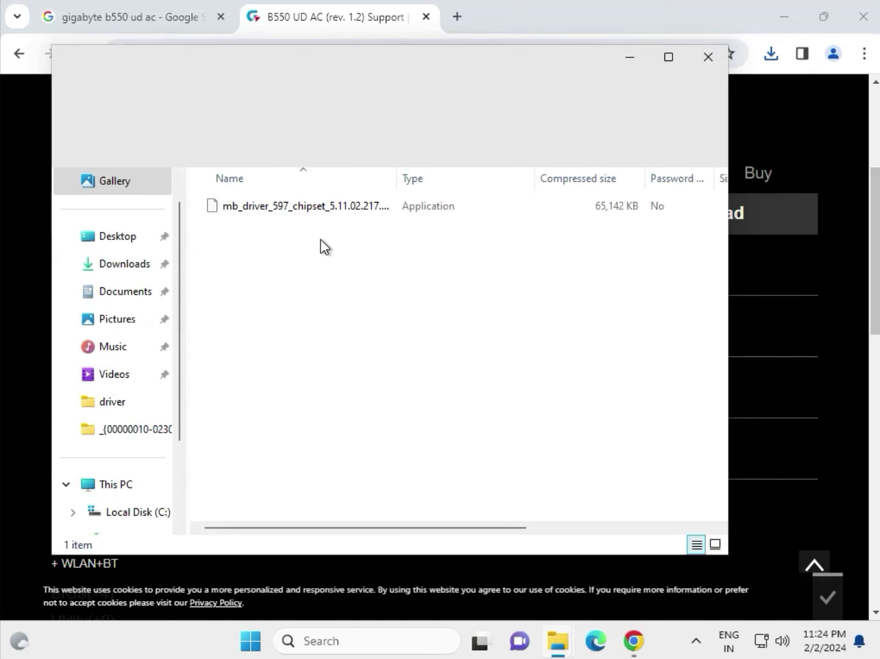
left_click(318, 205)
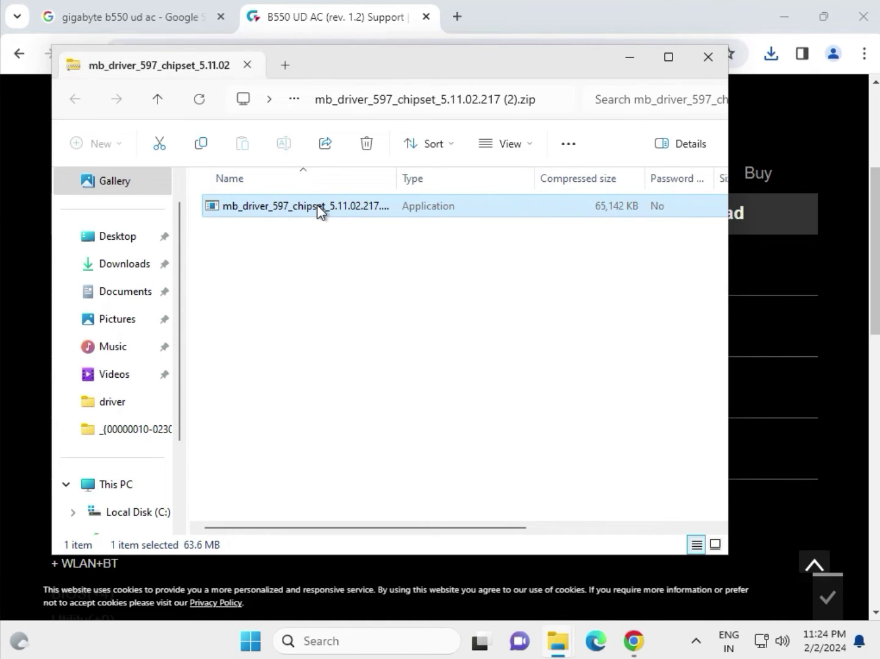
double_click(316, 206)
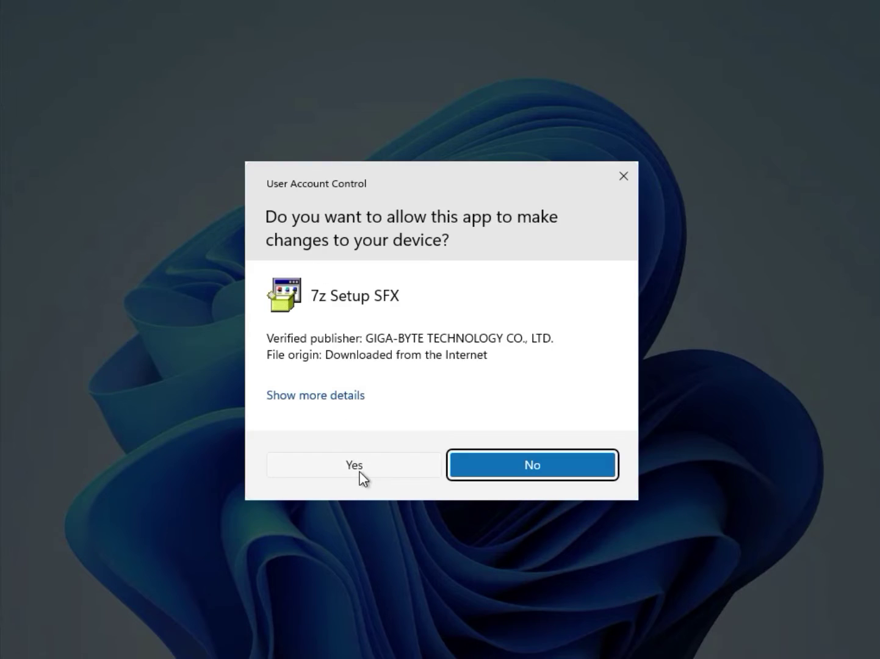
left_click(360, 473)
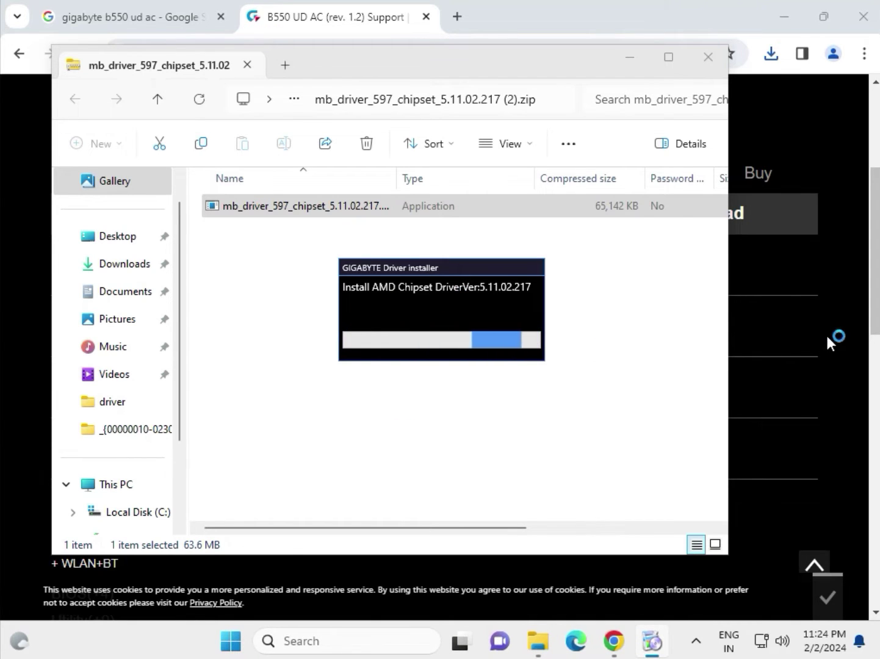
left_click(781, 333)
scroll(307, 418, "down", 1)
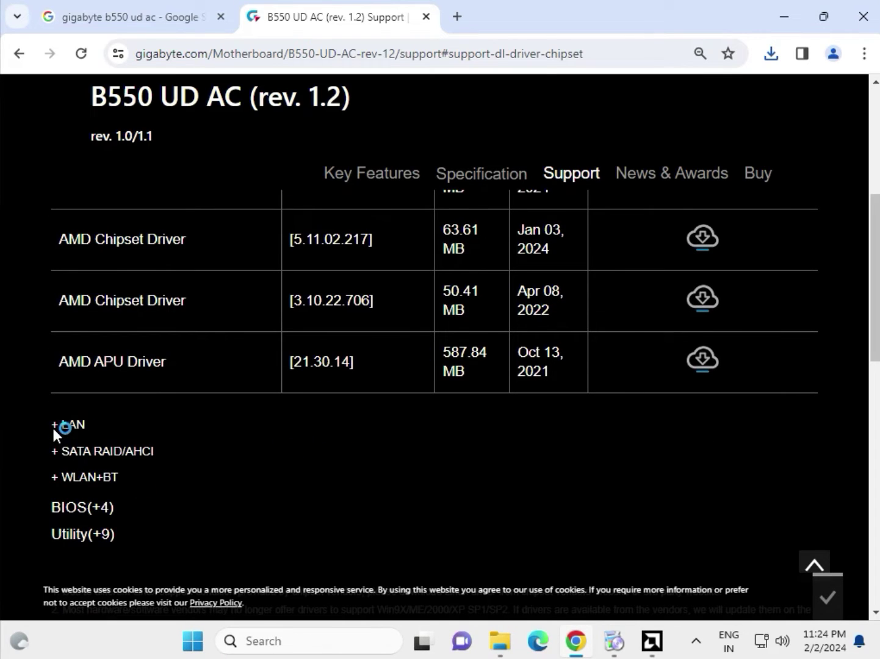
Download the Realtek LAN Driver 11.16.1123.2023 zip (4.6 MB) and open it.
left_click(68, 426)
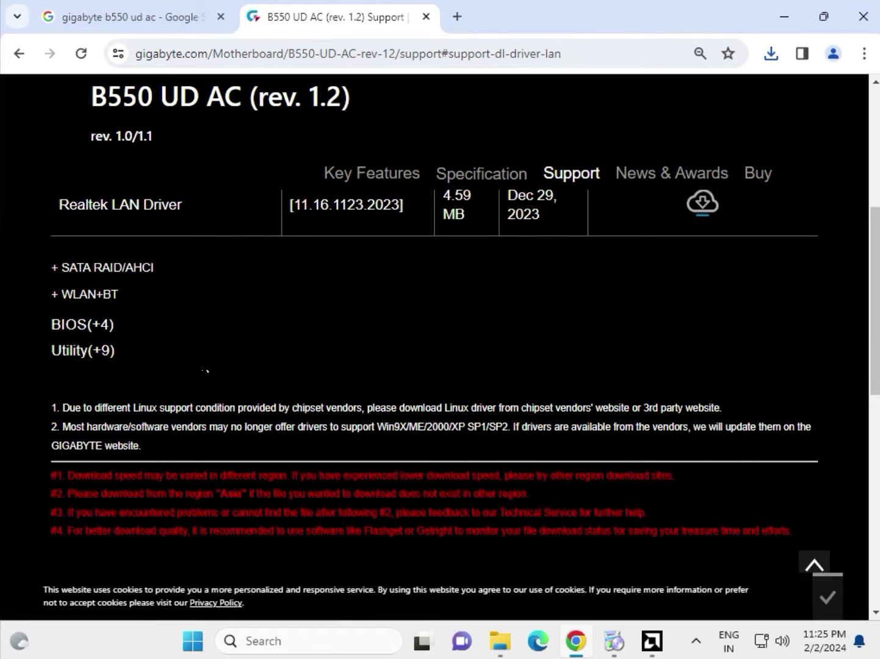
scroll(251, 340, "up", 1)
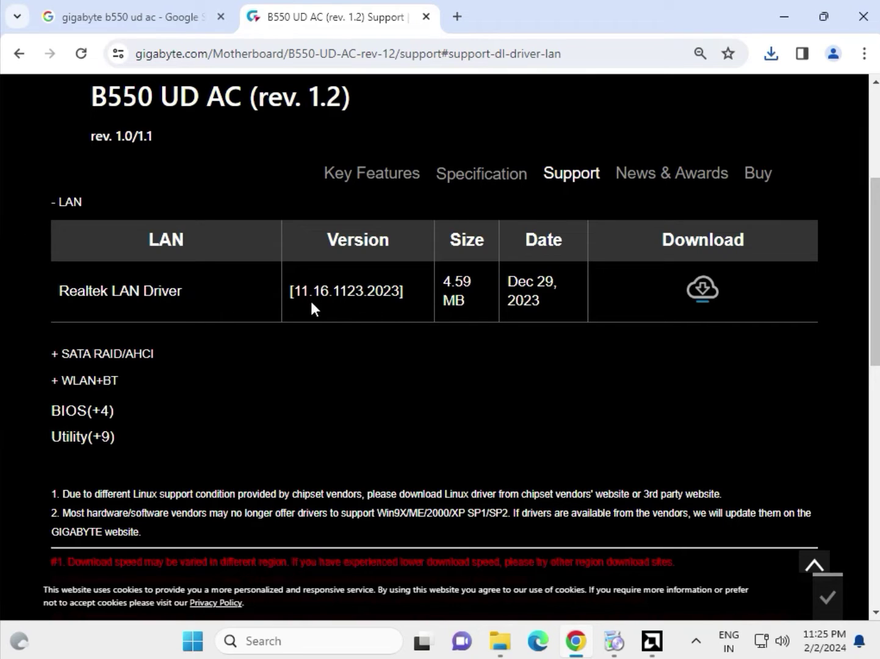
left_click(703, 289)
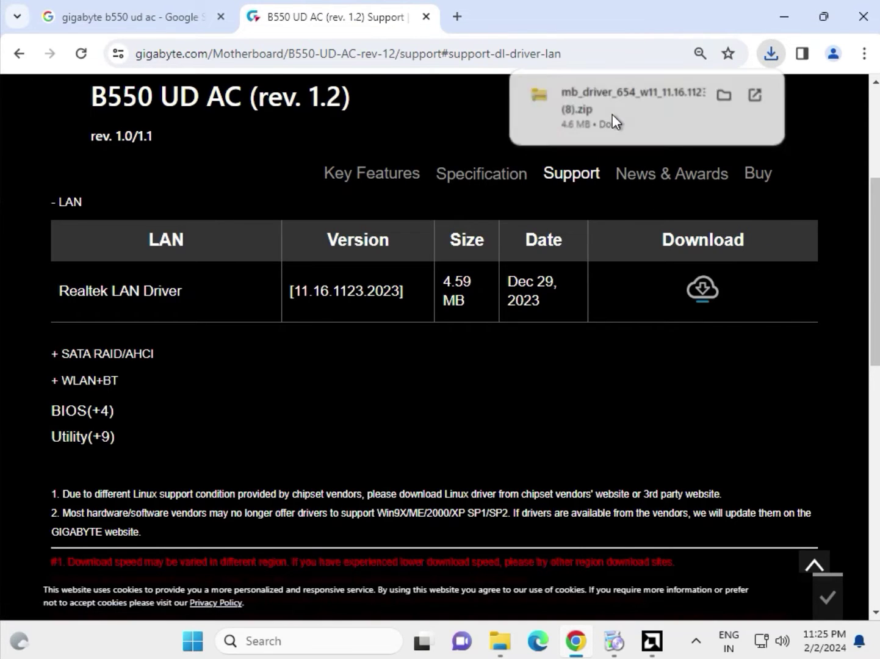
left_click(612, 114)
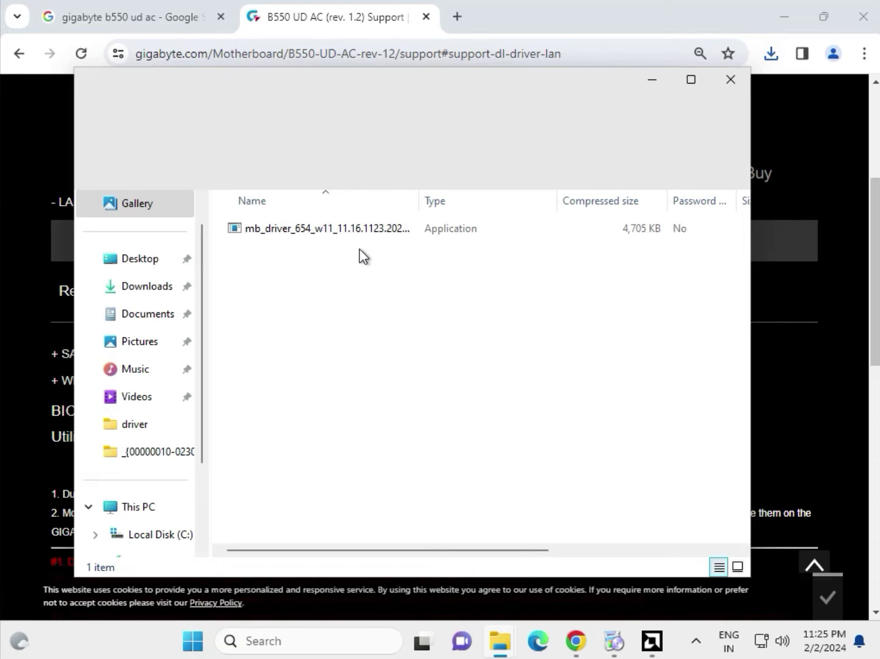
Run the Realtek LAN driver installer with UAC approval, then expand the SATA RAID/AHCI drivers.
double_click(358, 230)
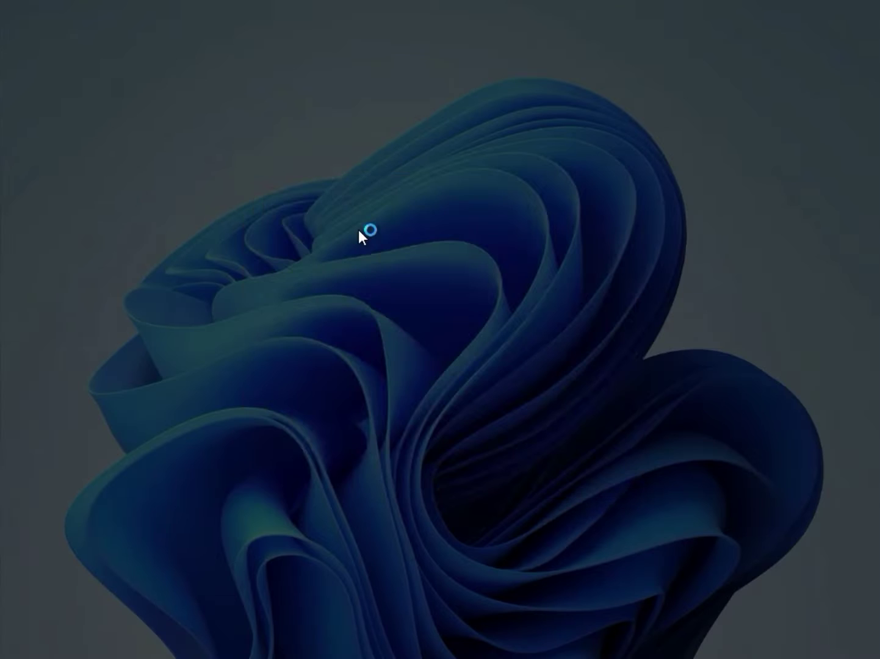
left_click(356, 455)
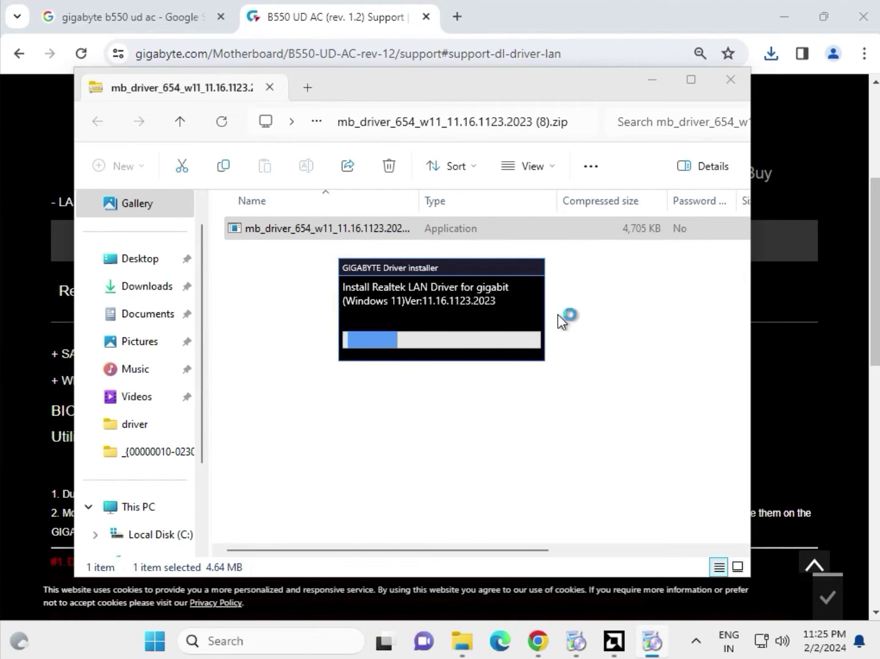
left_click(812, 347)
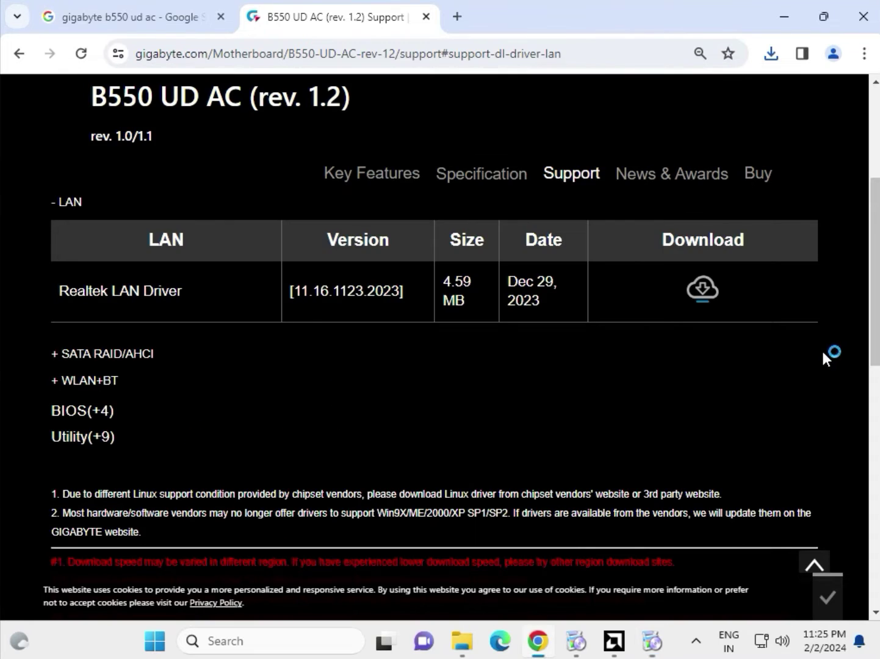
left_click(58, 354)
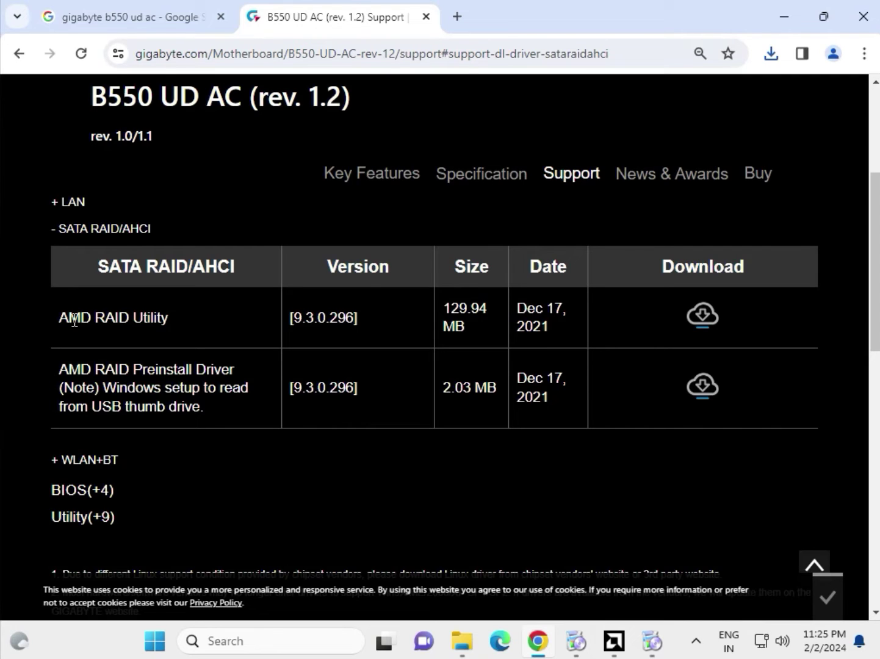
Expand the WLAN+BT drivers and locate the Realtek BT driver 1.8.1030.3007 (15.3 MB).
scroll(90, 415, "down", 1)
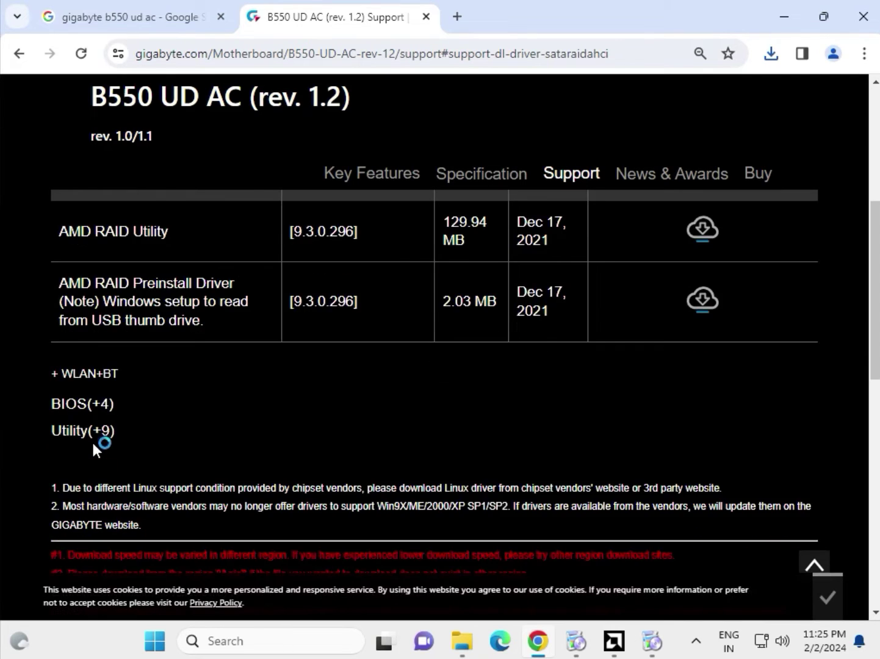
left_click(62, 379)
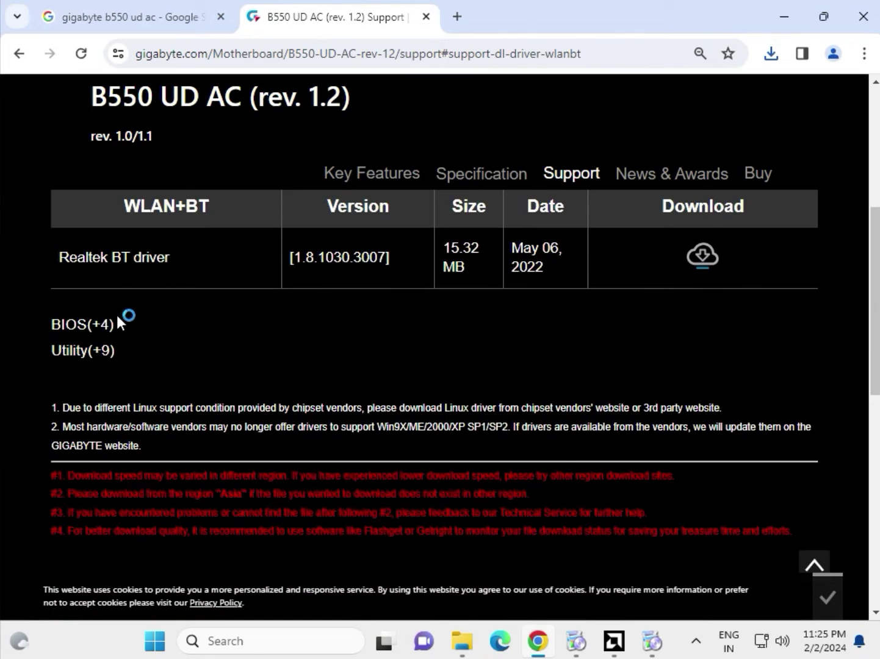
scroll(117, 315, "up", 1)
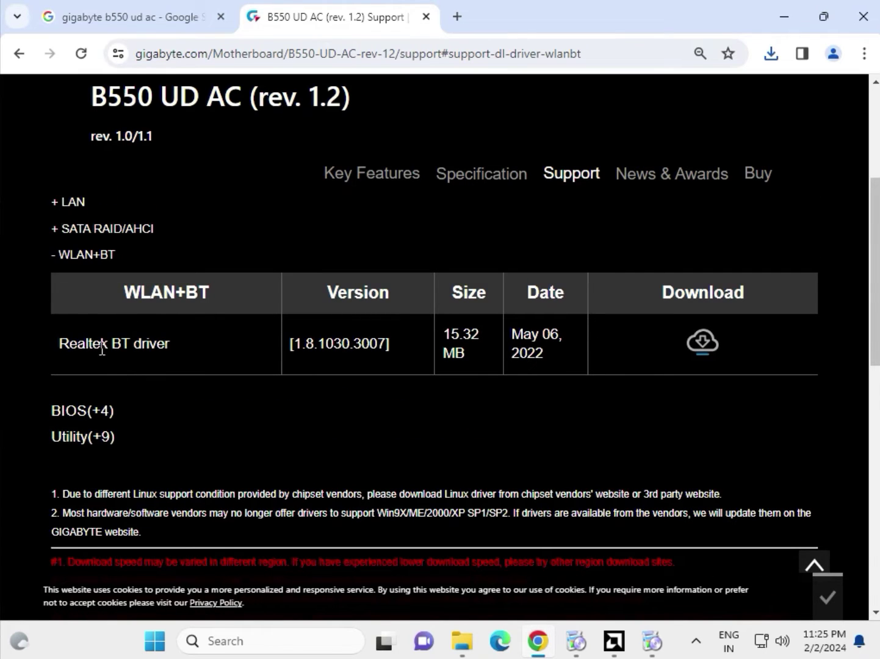
scroll(137, 349, "up", 1)
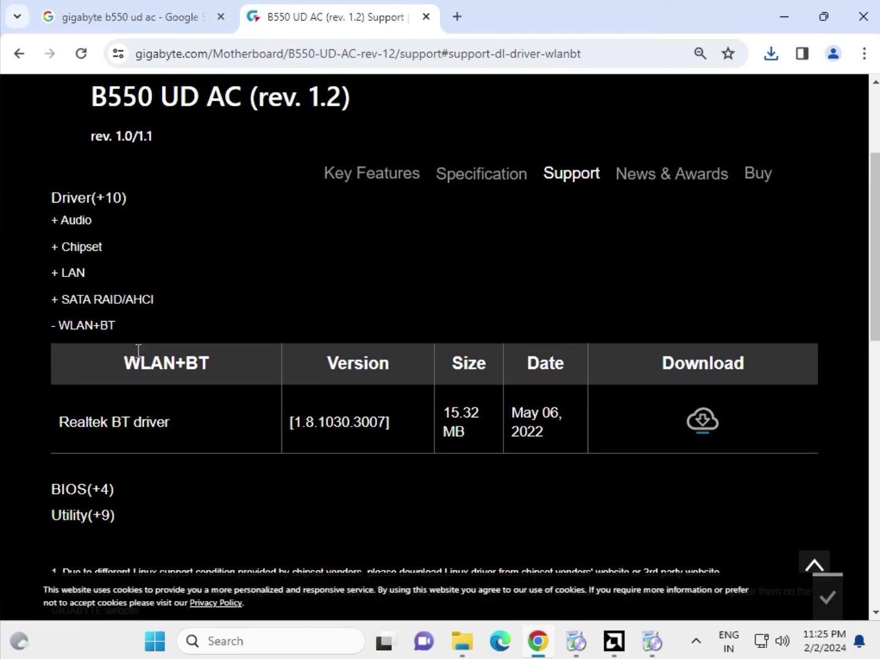
left_click_drag(110, 428, 179, 441)
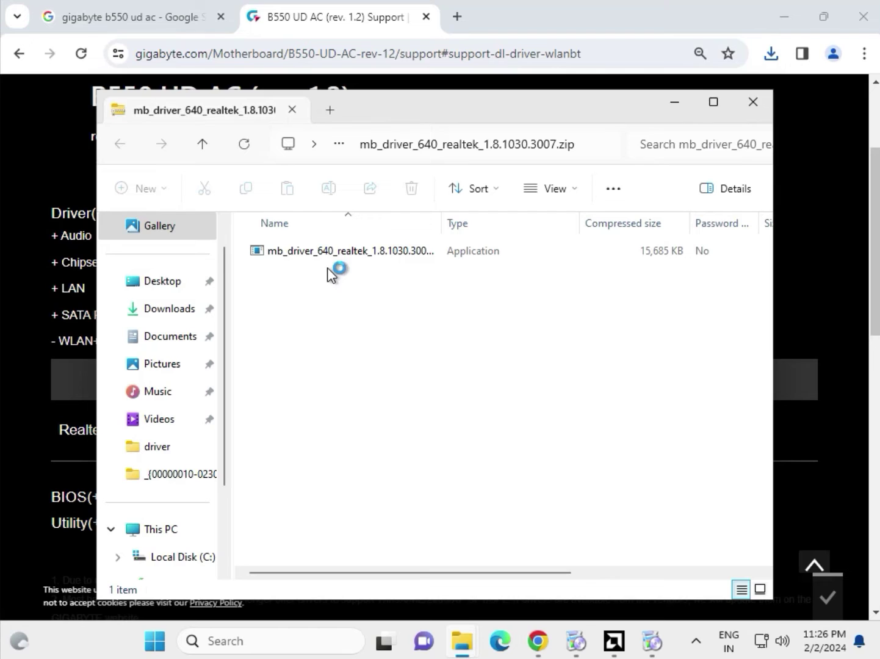
Run the Realtek Bluetooth 1.8.1030.3007 setup from the zip and approve the admin prompt.
double_click(348, 259)
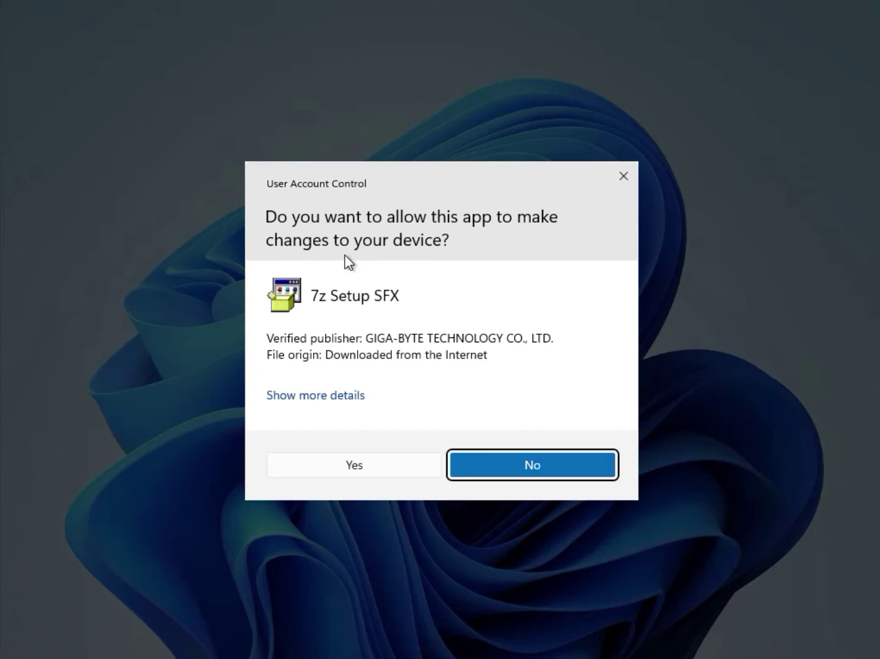
left_click(360, 464)
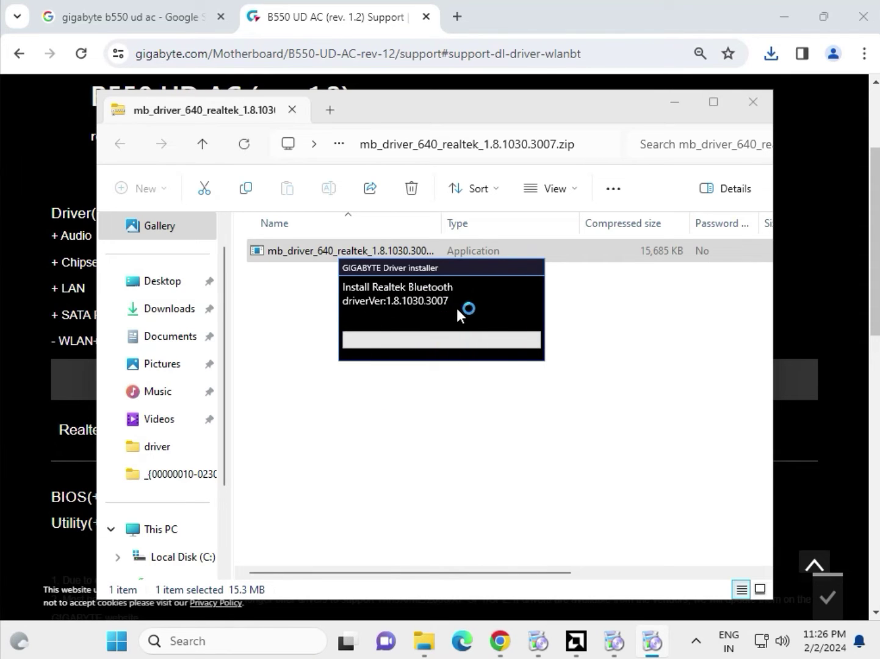
left_click(805, 259)
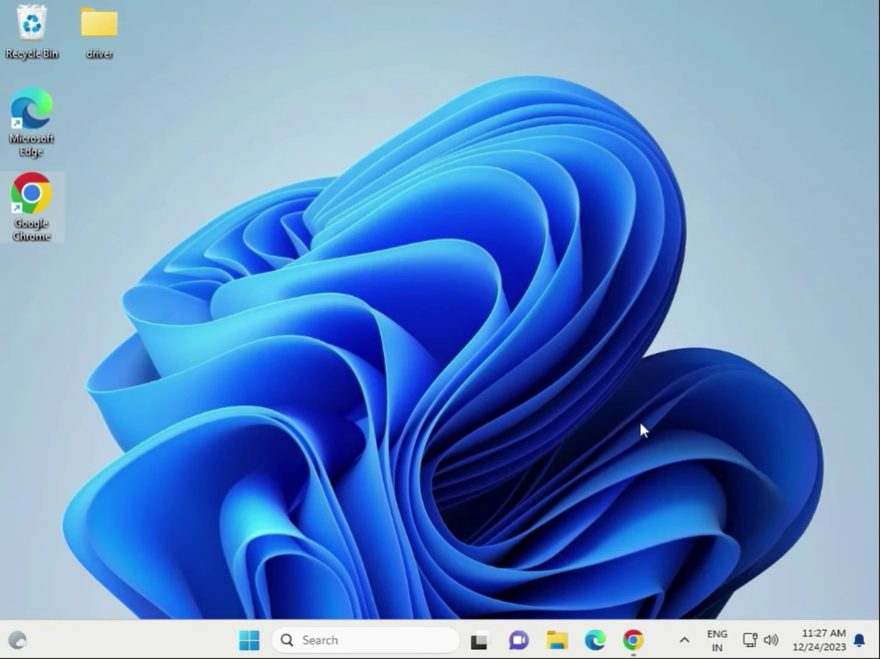
Copy the eight driver zips downloaded today from the Downloads folder.
left_click(557, 641)
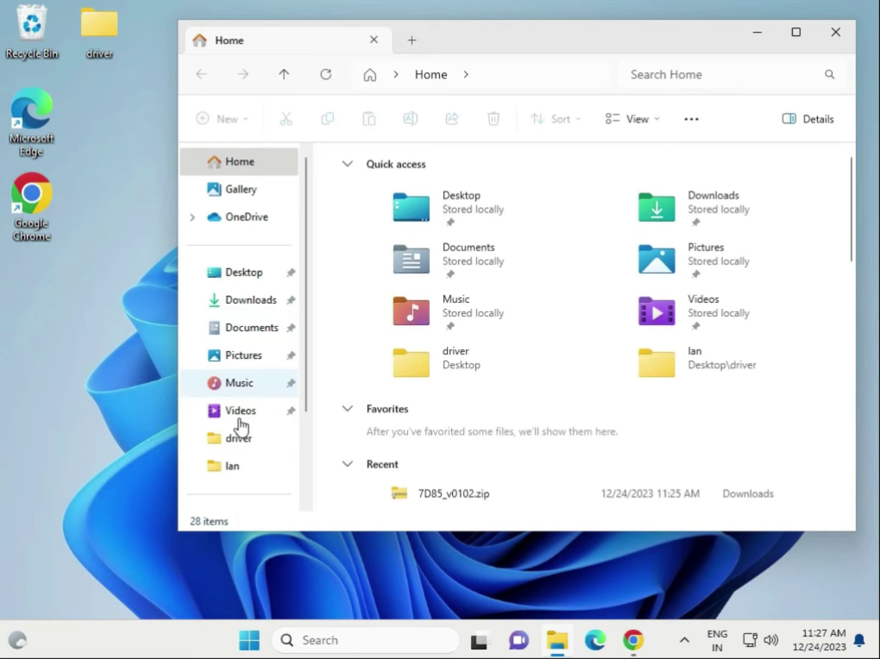
scroll(242, 433, "down", 3)
scroll(242, 438, "down", 1)
left_click(253, 381)
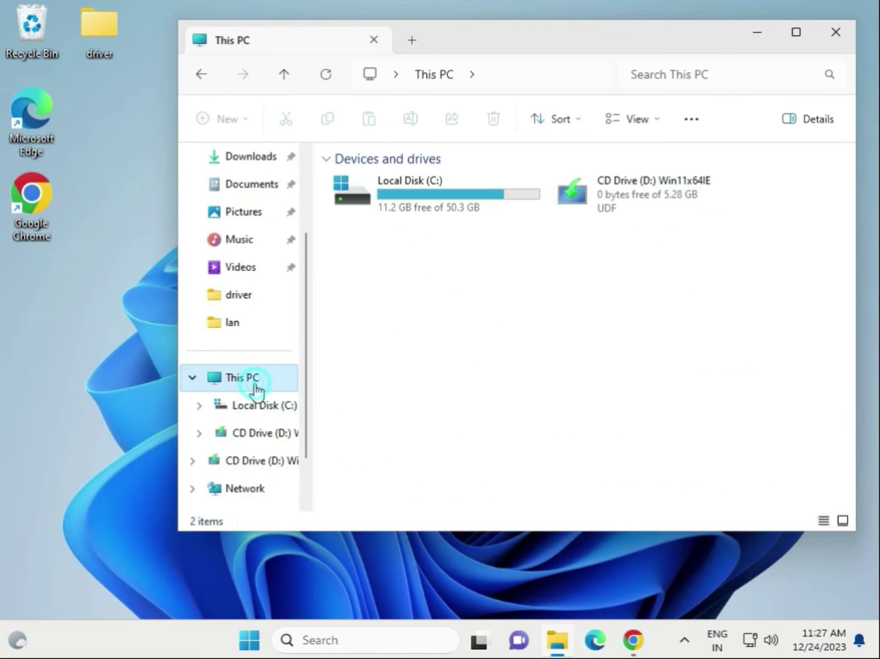
left_click(256, 162)
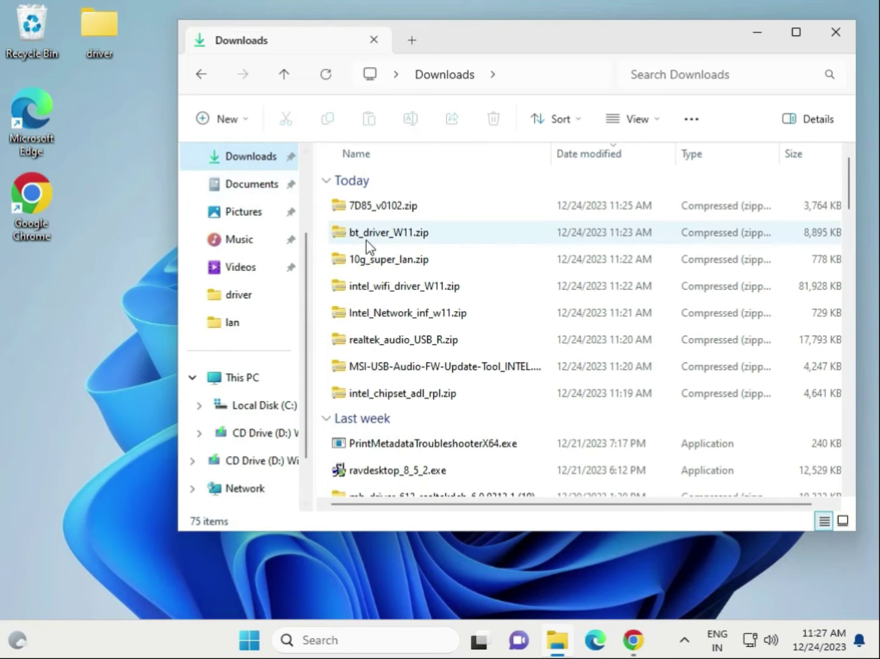
left_click(403, 395)
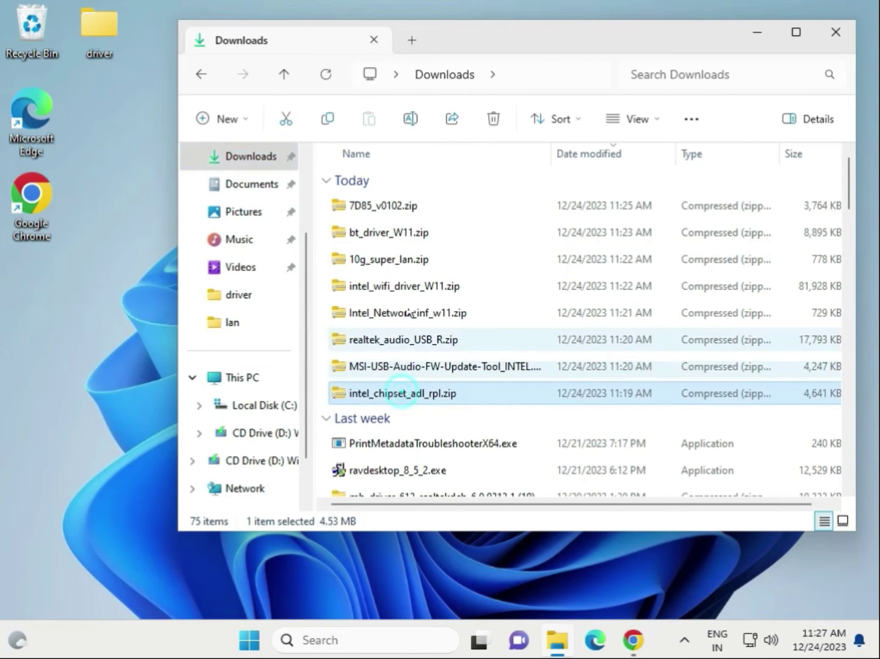
left_click(414, 209, "shift")
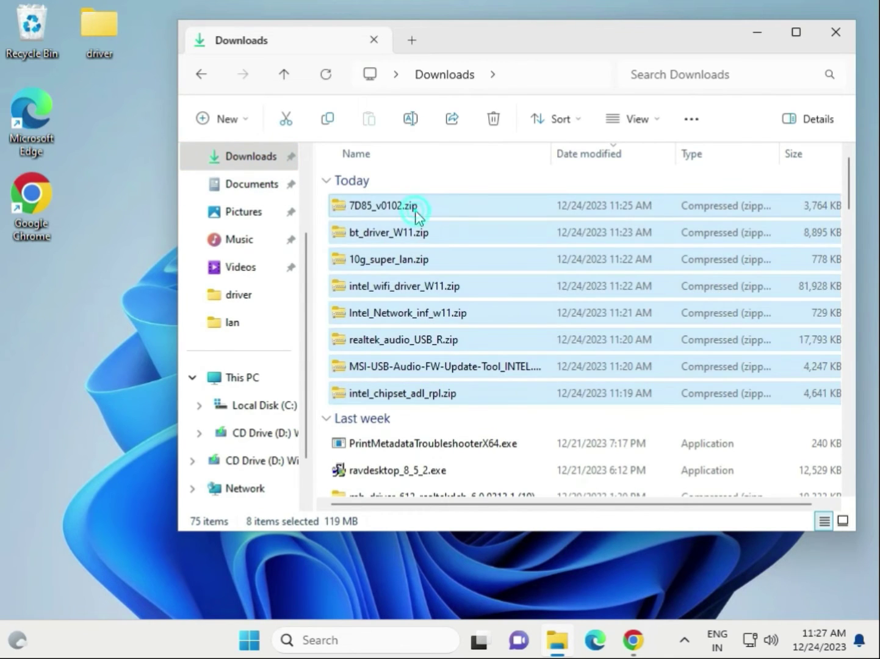
right_click(435, 276)
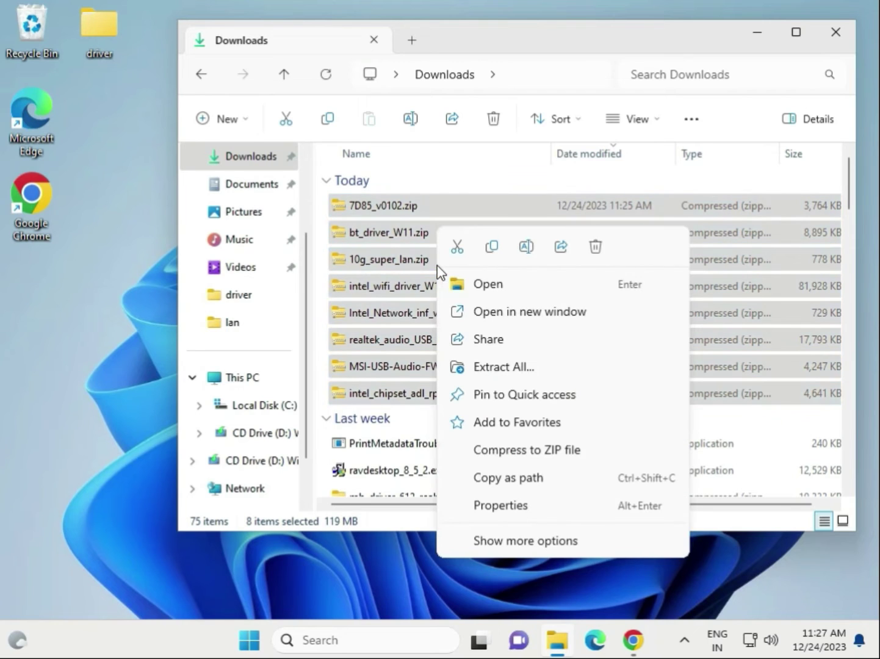
left_click(490, 250)
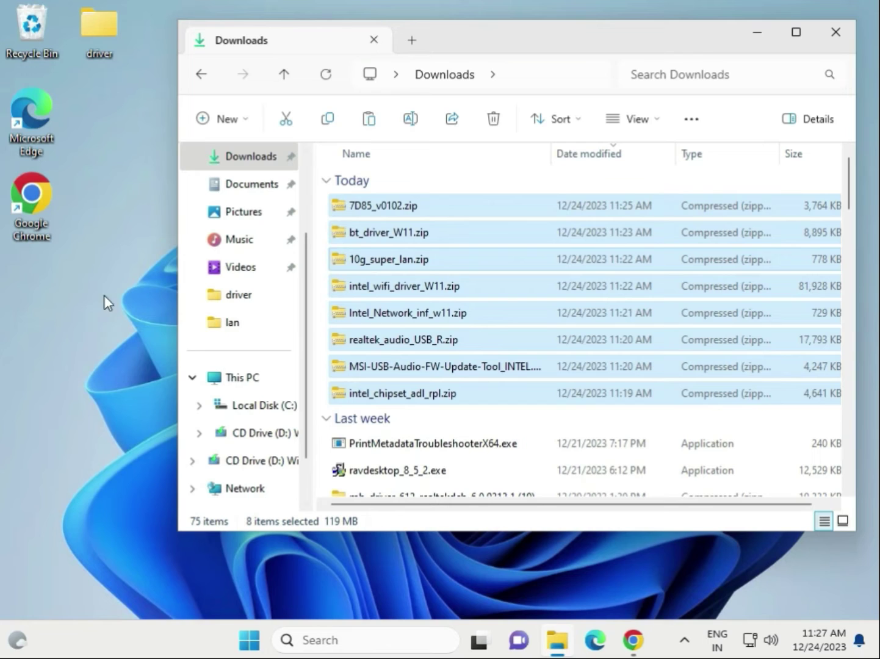
Replace the old lan and wifi folders in the desktop driver folder with the copied zips.
double_click(101, 36)
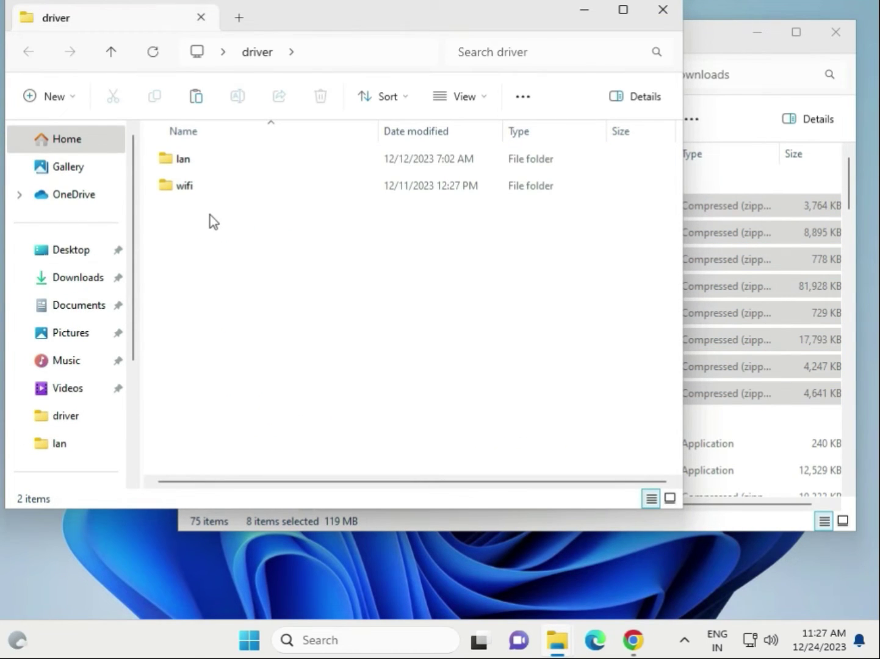
key("ctrl+a")
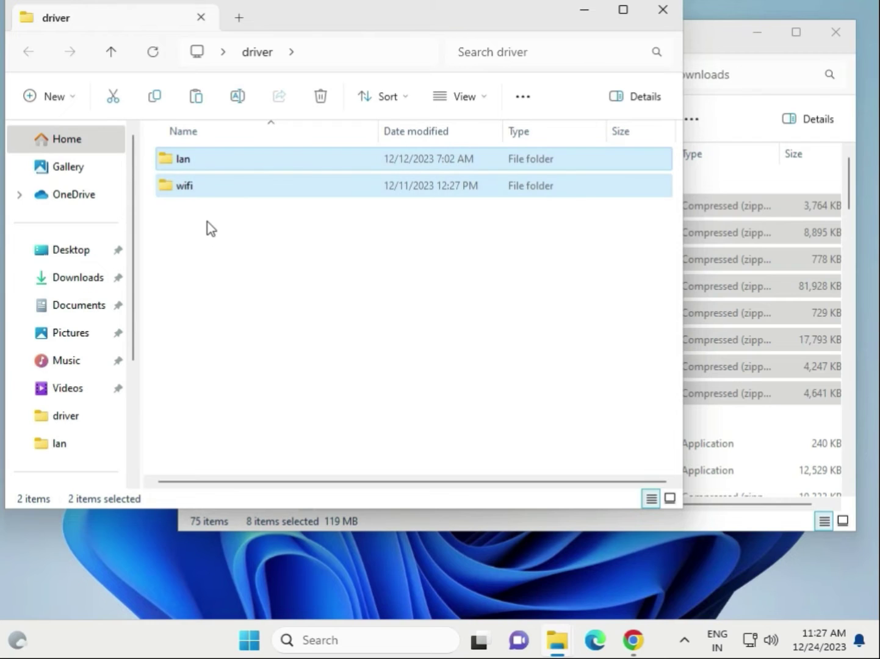
key("Delete")
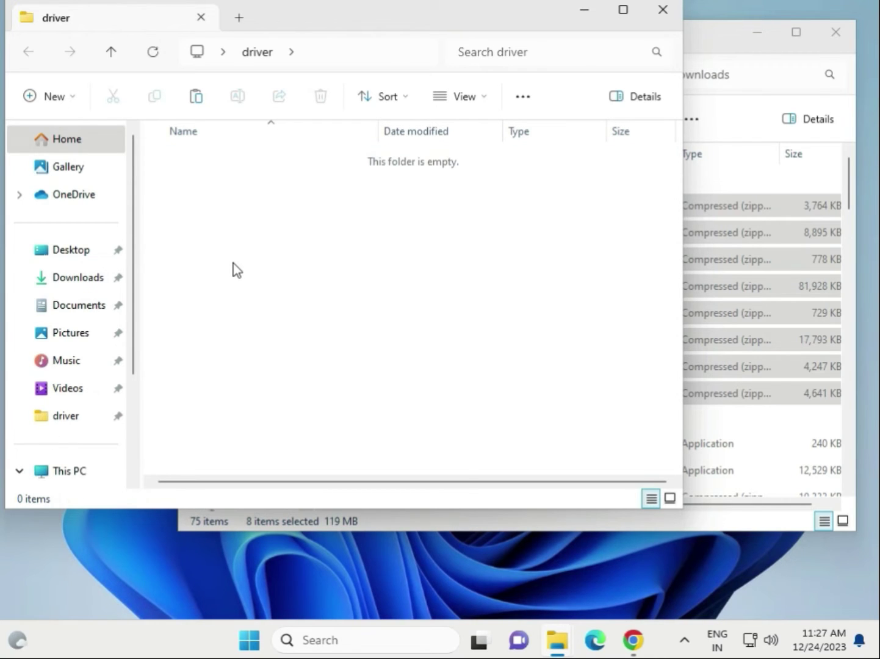
right_click(234, 263)
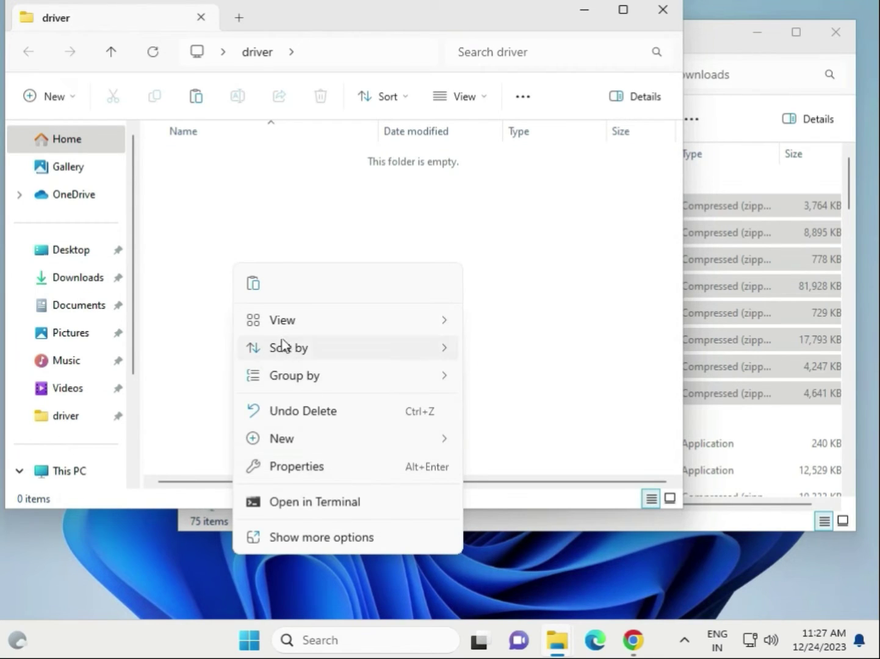
left_click(263, 291)
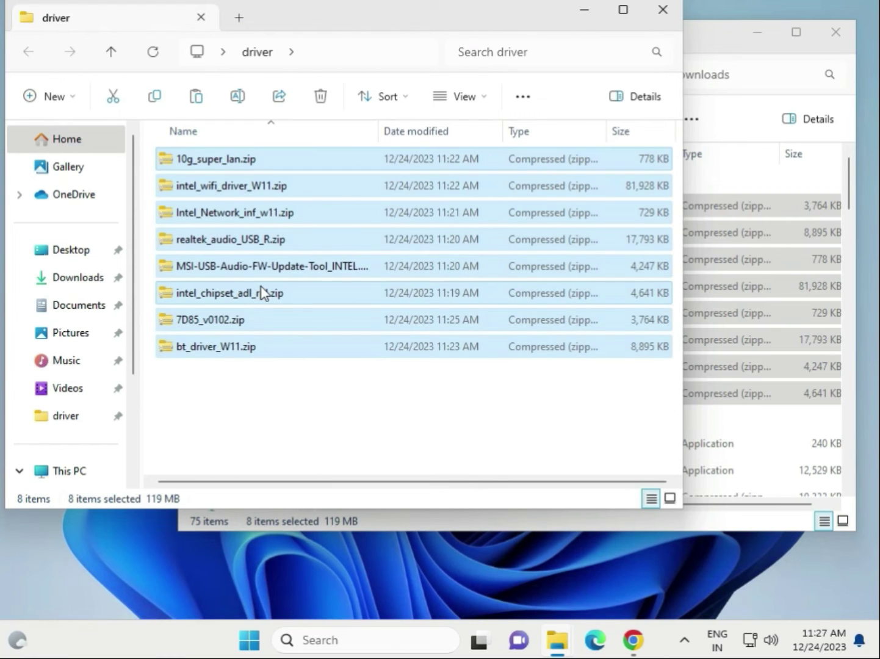
left_click(367, 400)
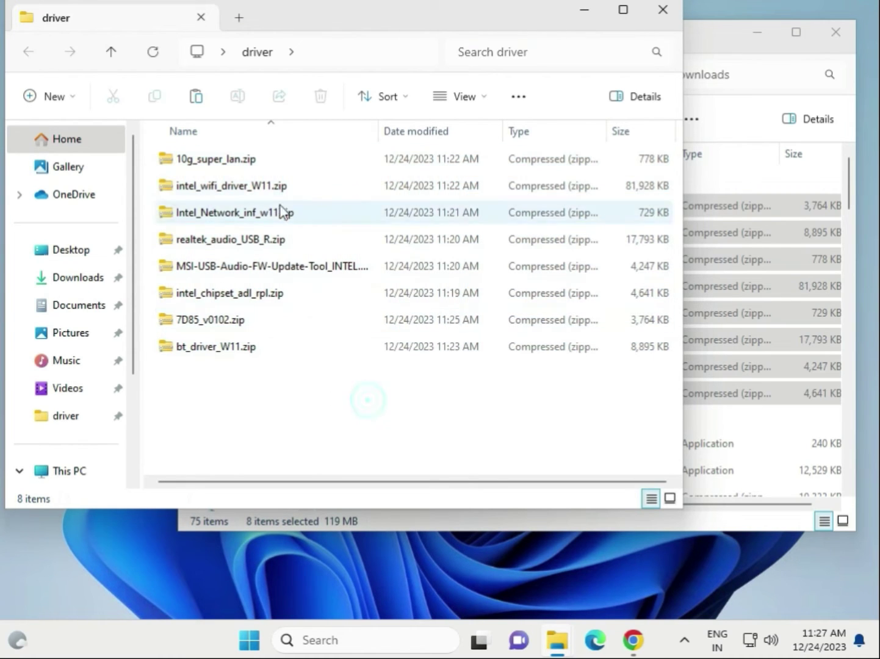
left_click(244, 162)
Extract 10g_super_lan.zip into Desktop\driver, then close the extra window that opened.
right_click(249, 164)
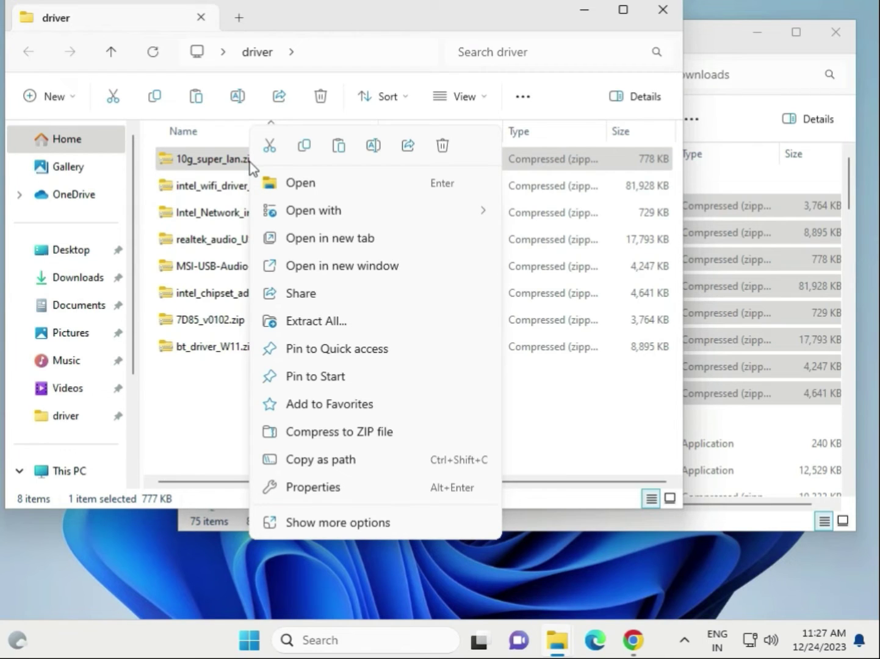
left_click(305, 523)
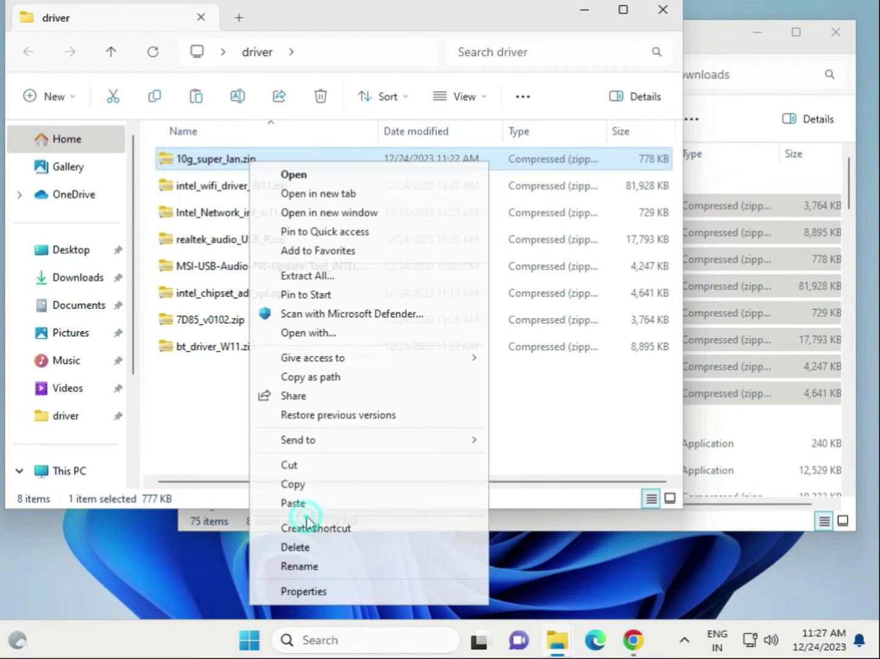
left_click(344, 278)
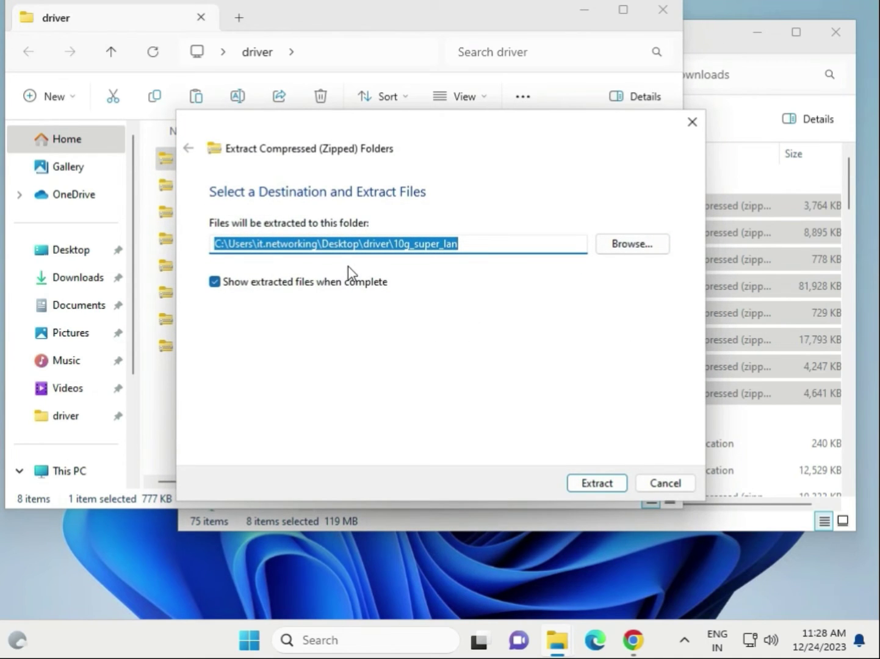
left_click(628, 244)
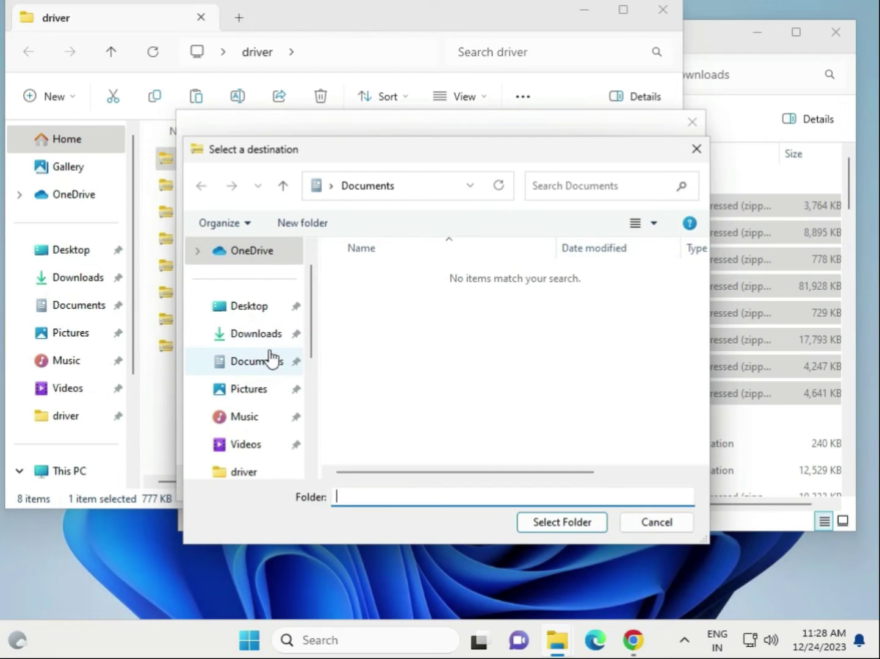
left_click(263, 313)
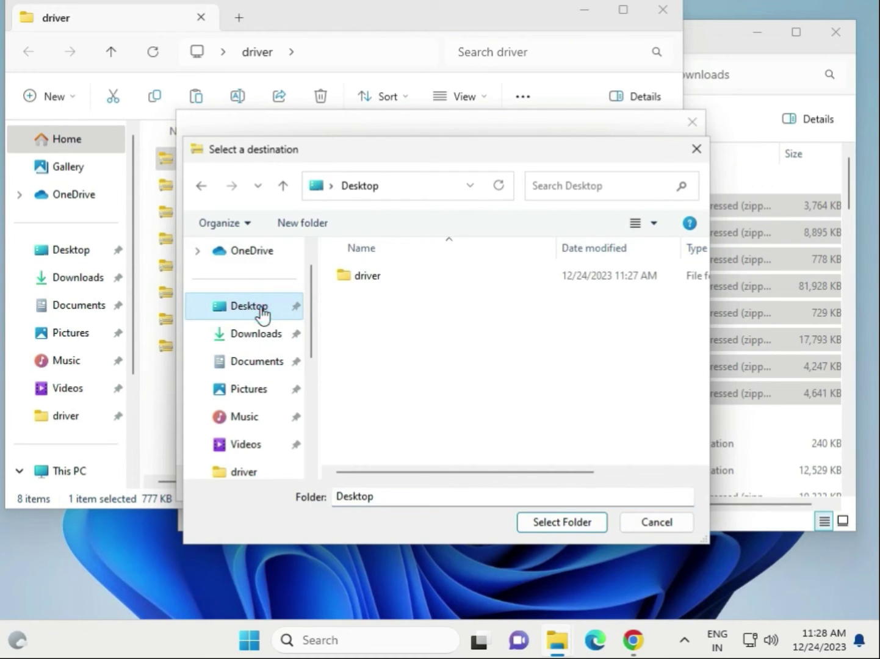
double_click(374, 277)
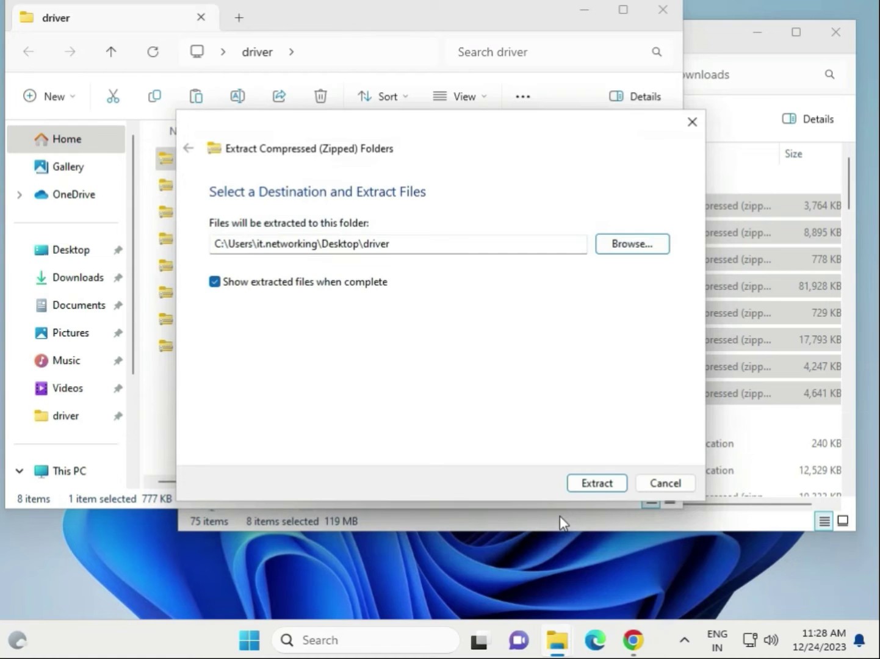
left_click(595, 486)
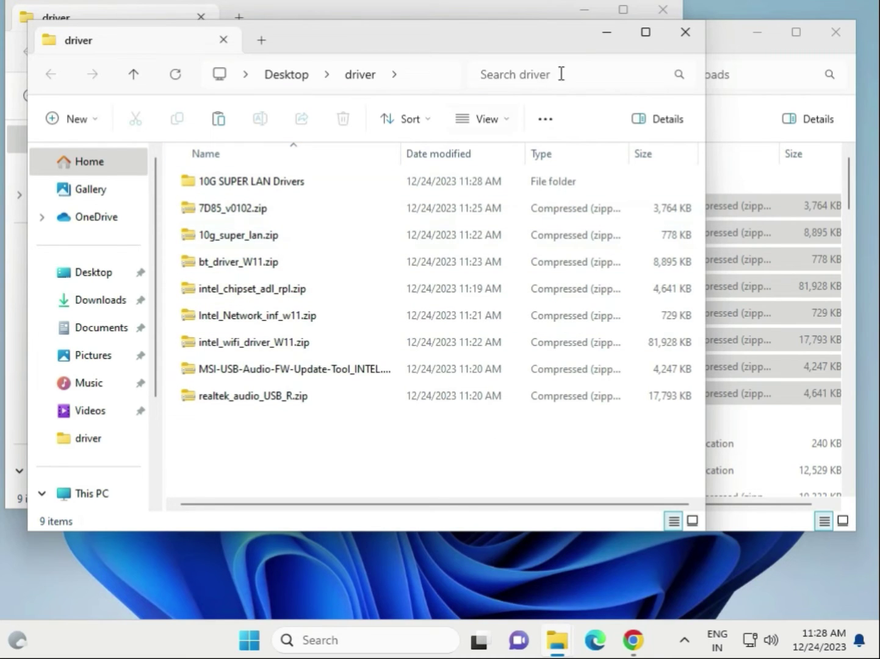
left_click(685, 38)
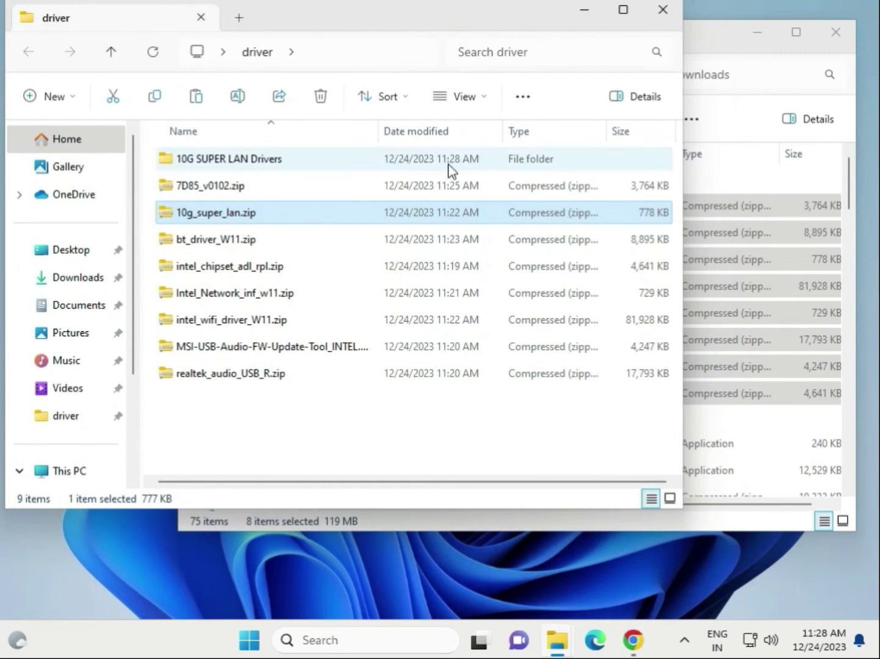
Extract 7D85_v0102.zip into Desktop\driver and close the window that opened afterward.
left_click(225, 187)
right_click(225, 186)
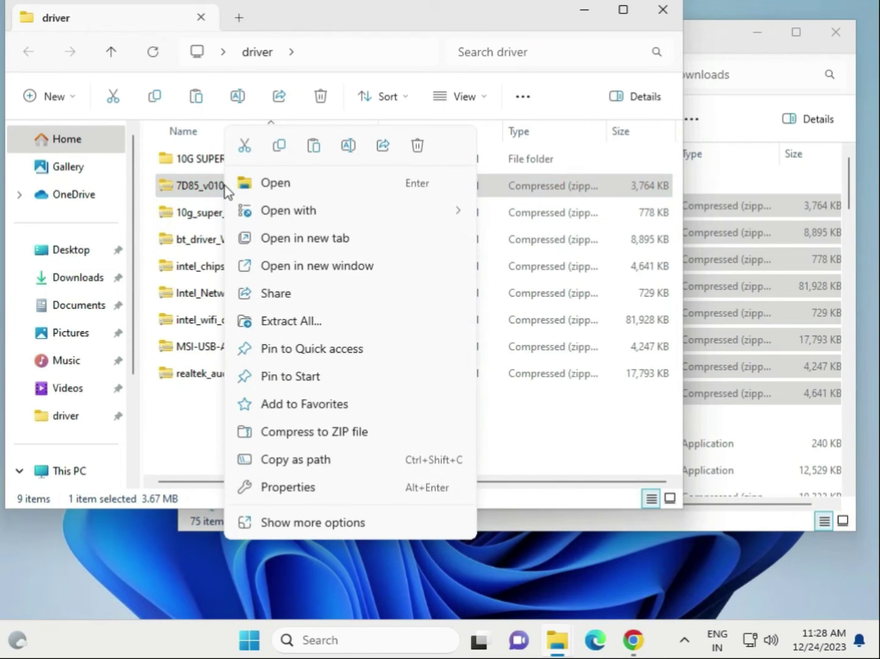
left_click(295, 520)
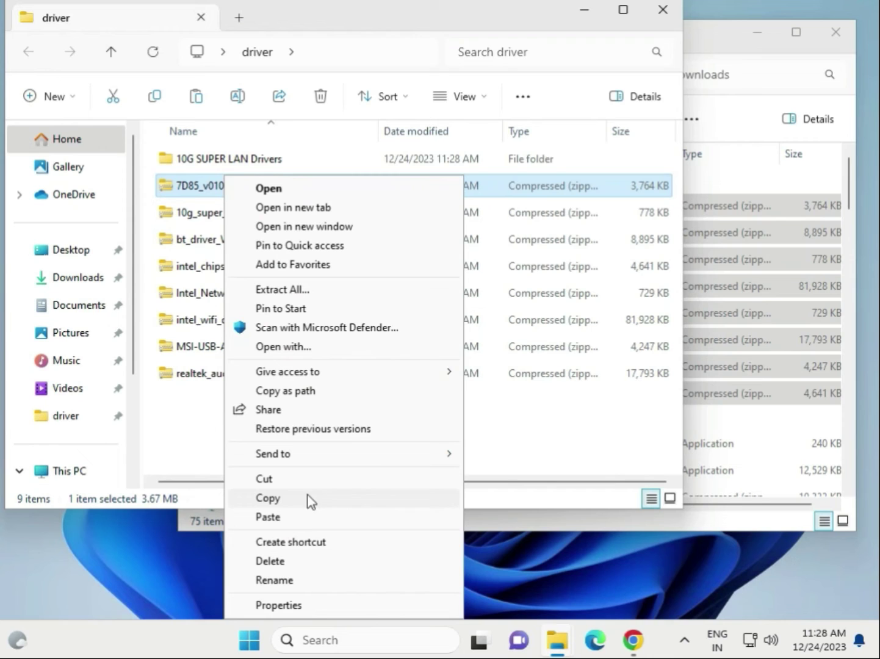
left_click(323, 291)
left_click(632, 244)
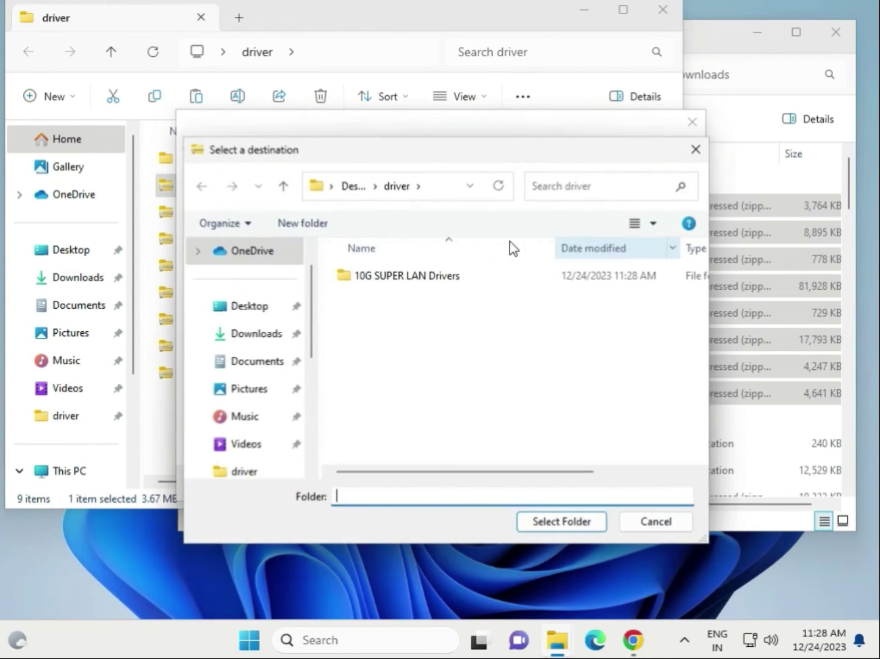
left_click(243, 306)
double_click(388, 278)
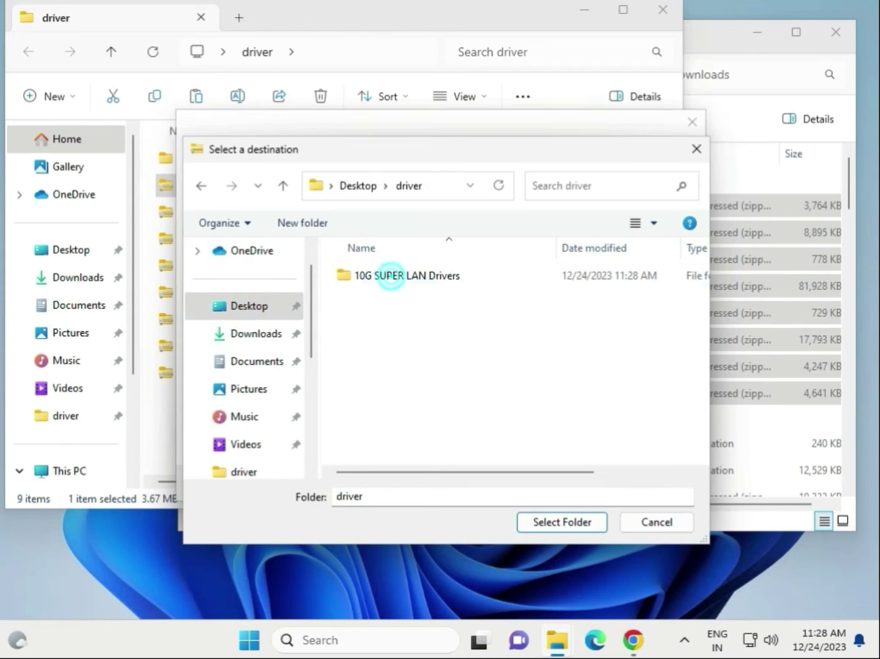
left_click(573, 526)
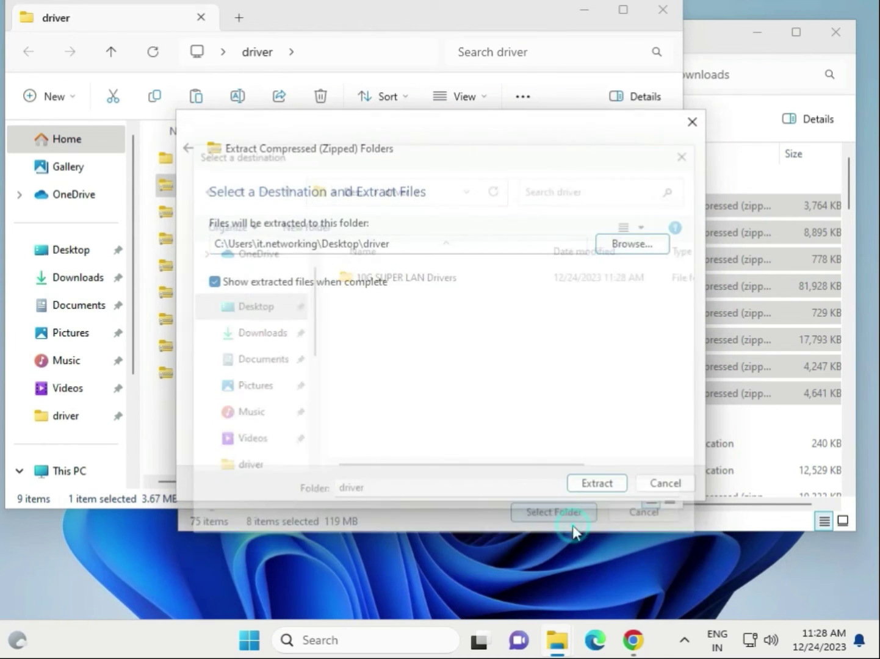
left_click(584, 492)
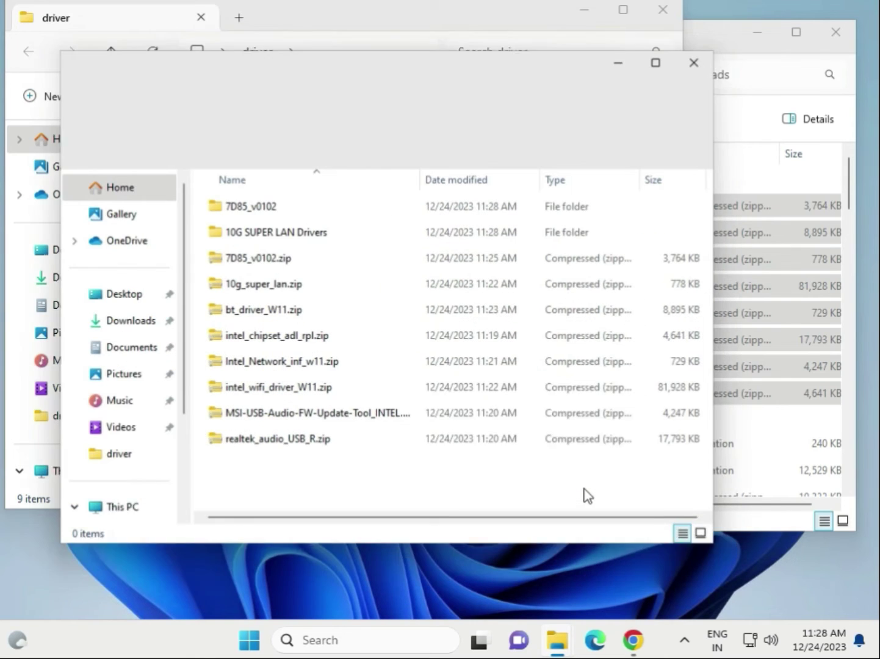
left_click(708, 61)
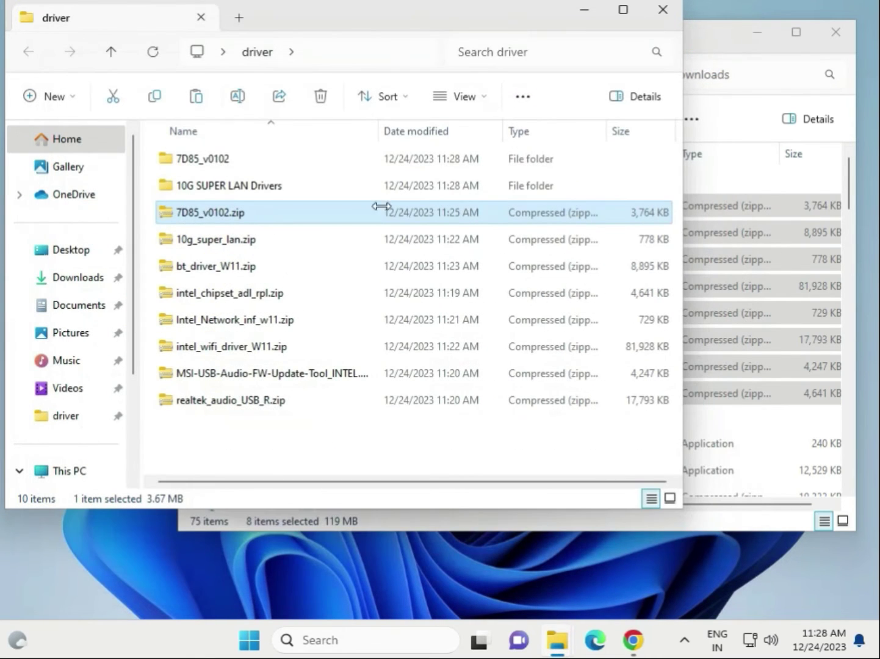
Go through the driver zips and delete the MSI USB audio update tool archive.
left_click(222, 187)
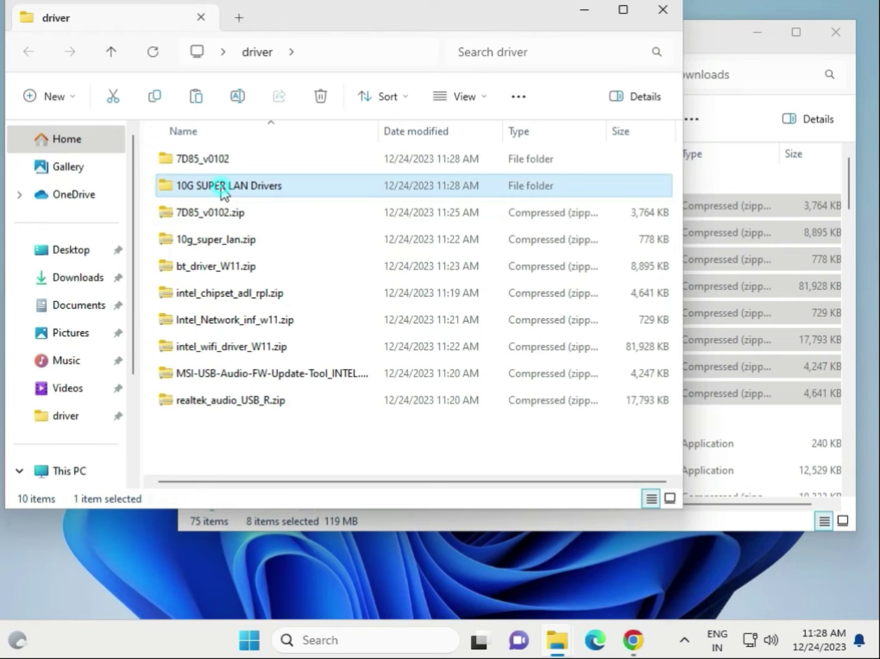
left_click(222, 243)
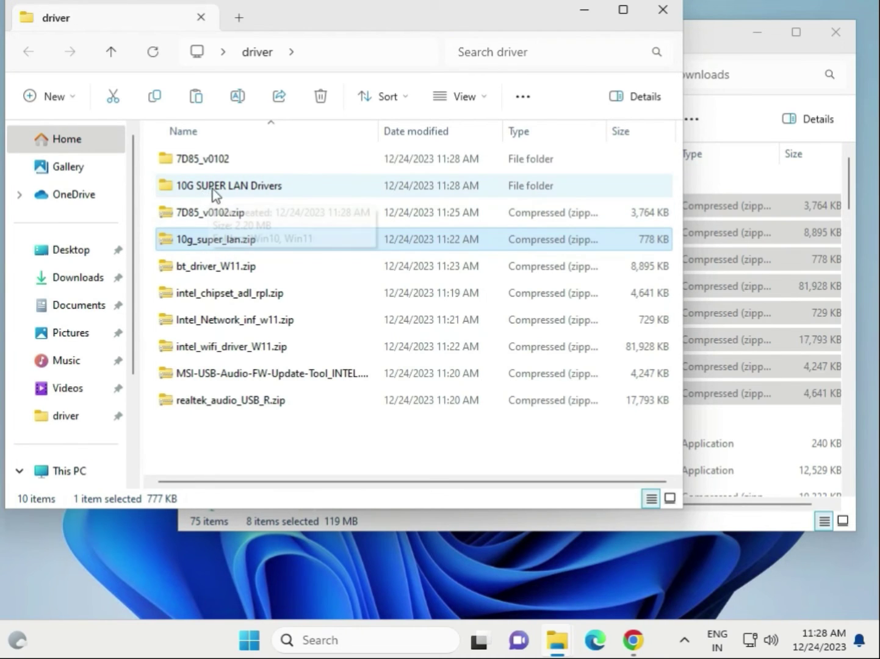
left_click(193, 273)
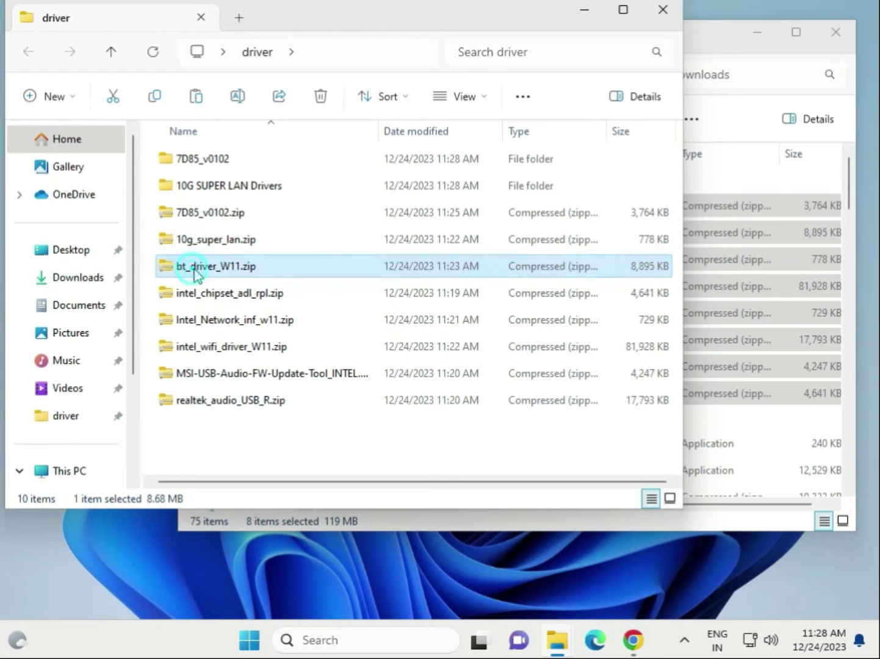
left_click(210, 300)
left_click(209, 320)
left_click(216, 346)
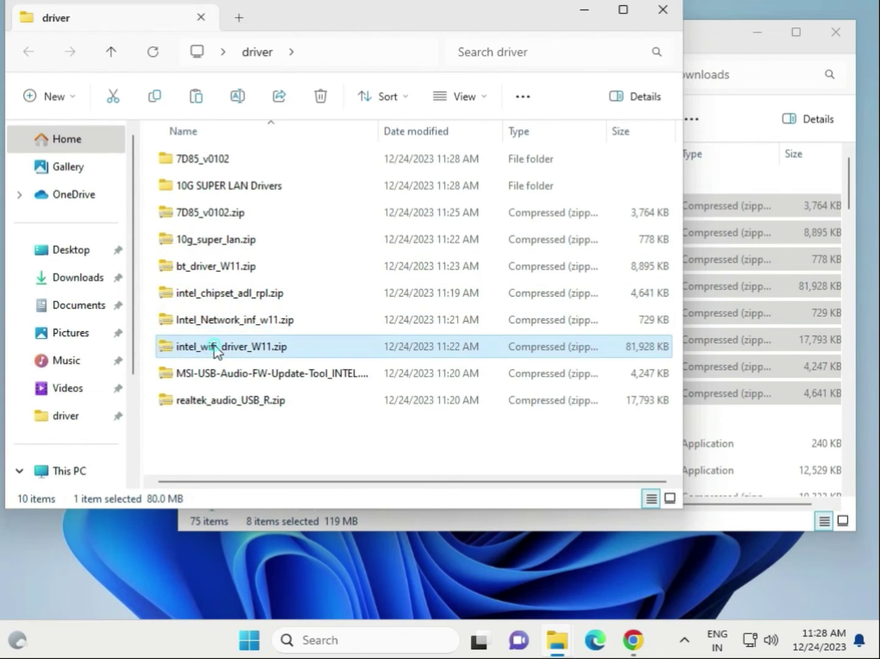
left_click(231, 374)
left_click(232, 400)
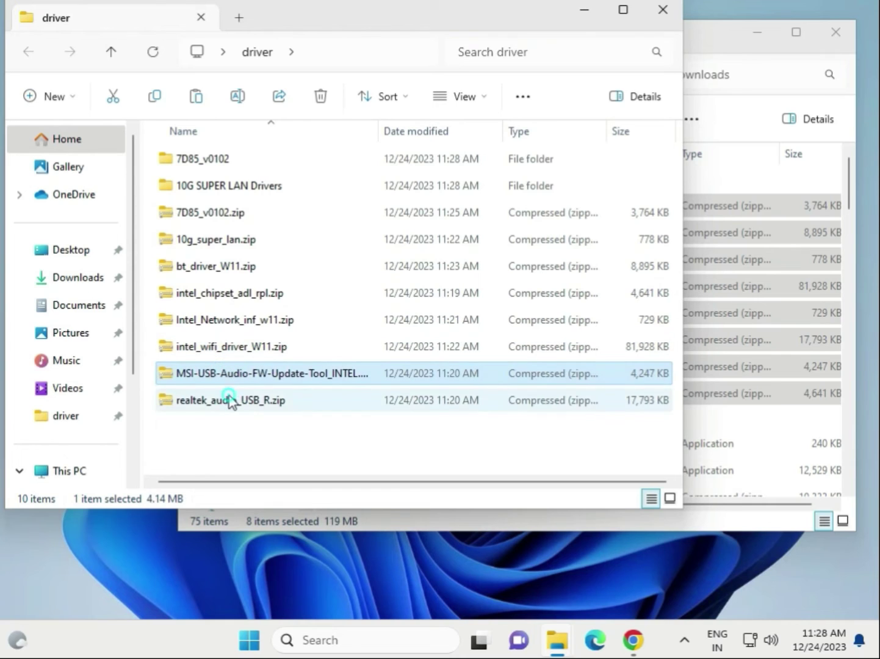
left_click(261, 376)
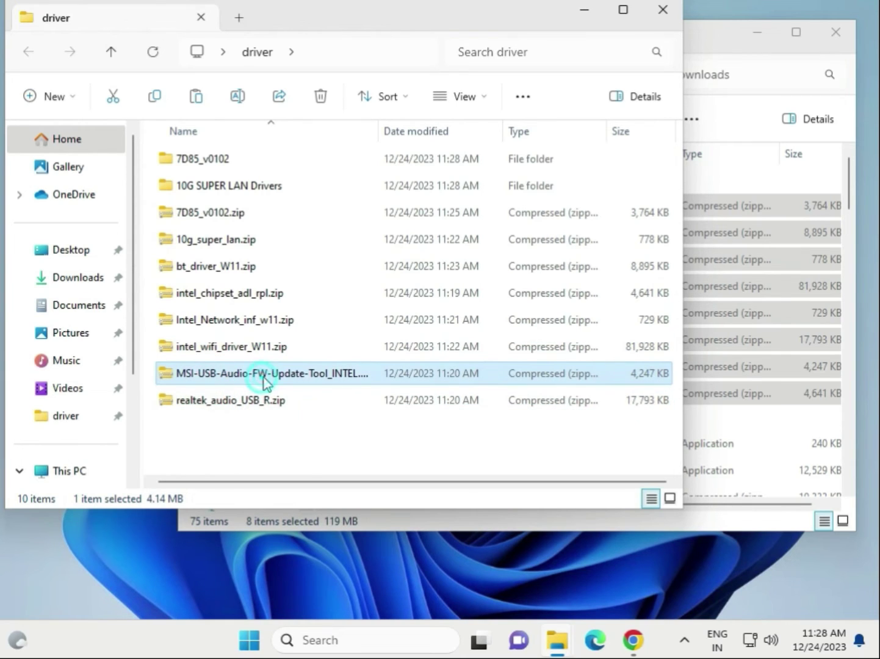
key("Delete")
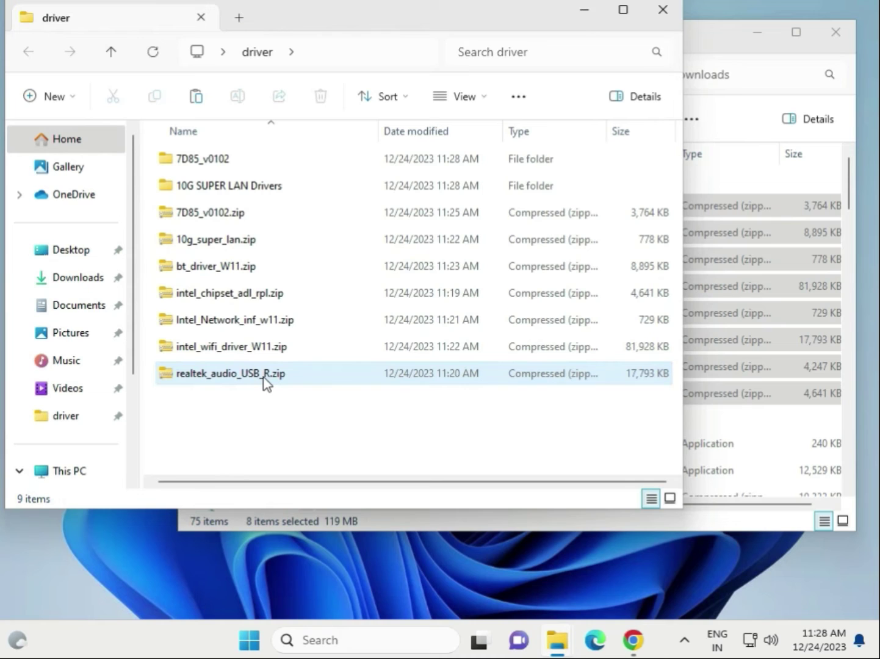
Select realtek_audio_USB_R.zip and dismiss its context menu.
left_click(263, 377)
right_click(263, 378)
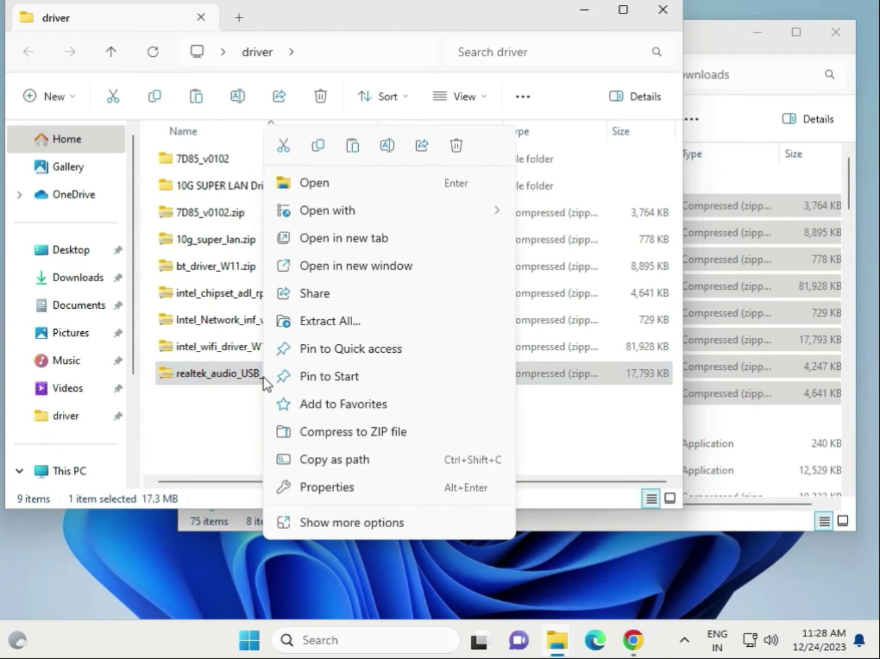
left_click(222, 408)
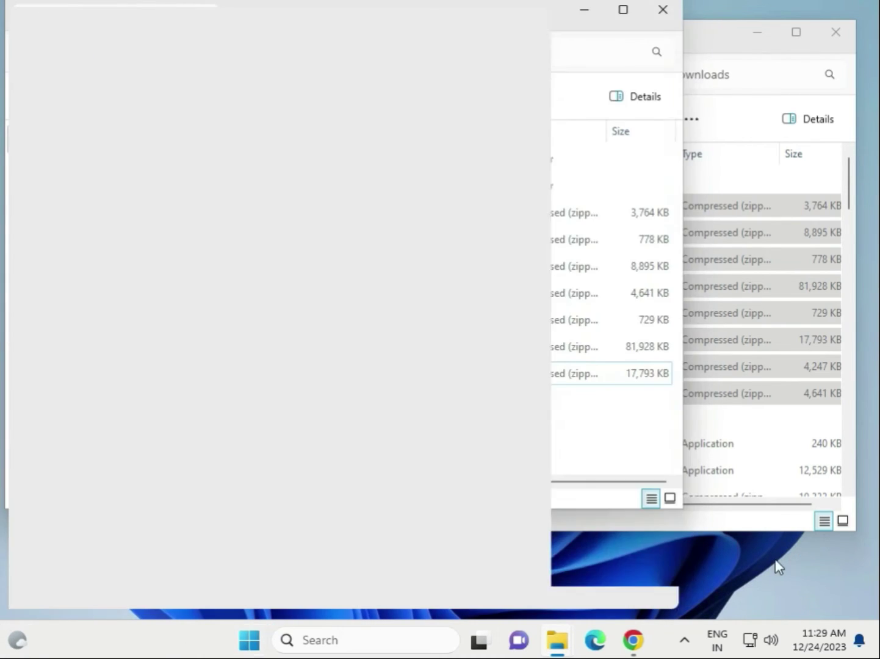
left_click(764, 560)
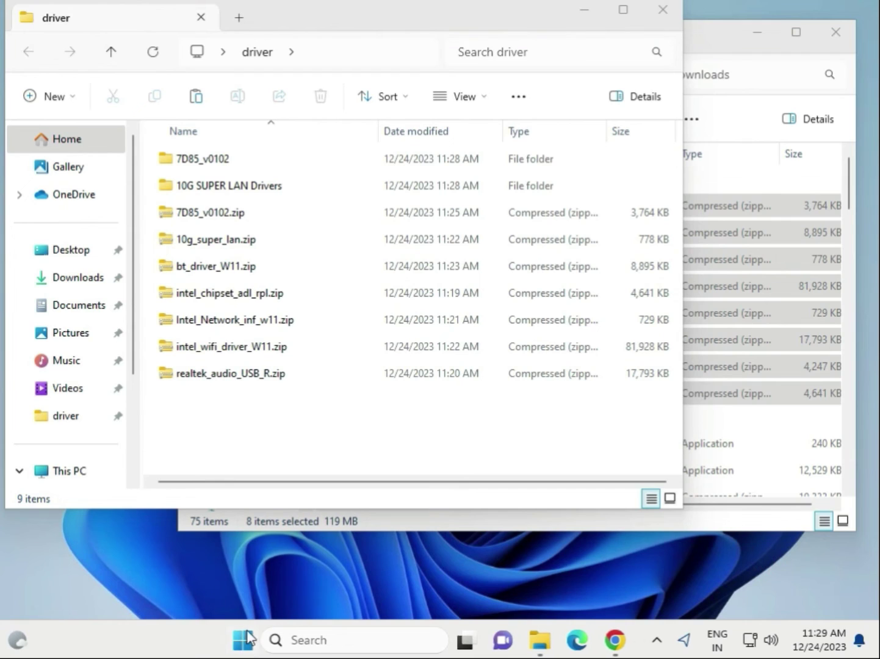
Place Device Manager beside the driver folder and select the Intel PRO/1000 MT Desktop Adapter.
right_click(229, 641)
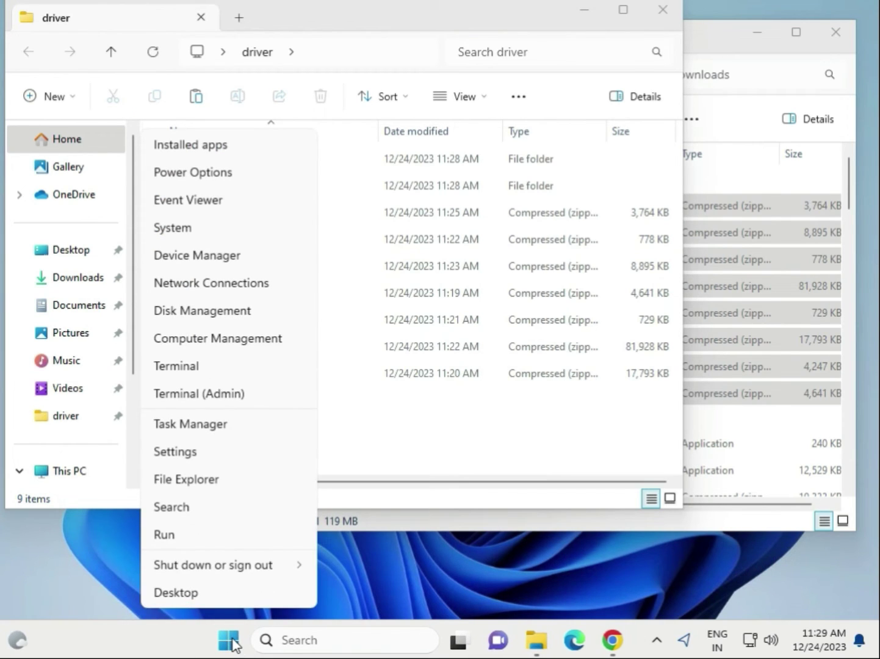
left_click(218, 259)
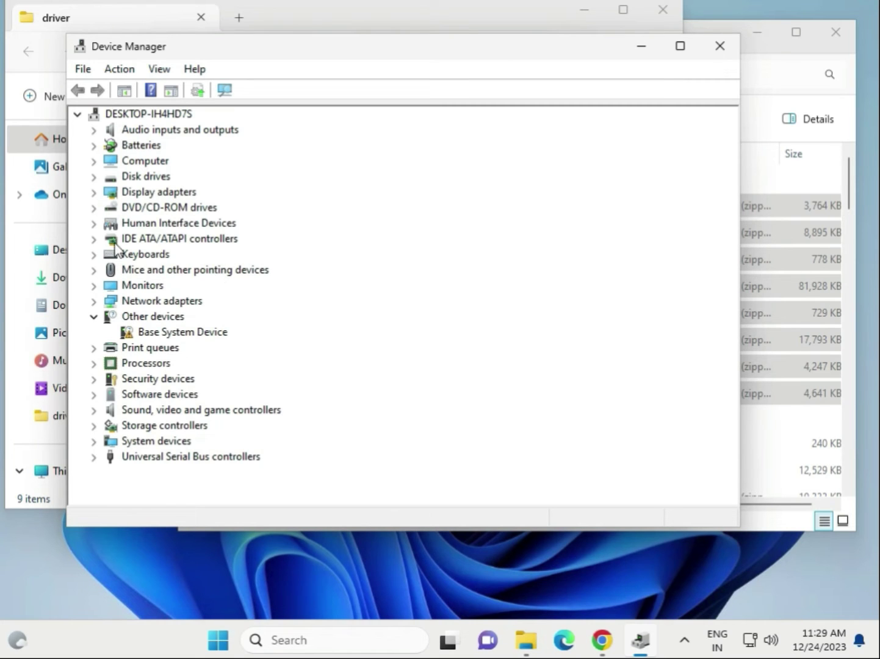
left_click_drag(248, 49, 506, 49)
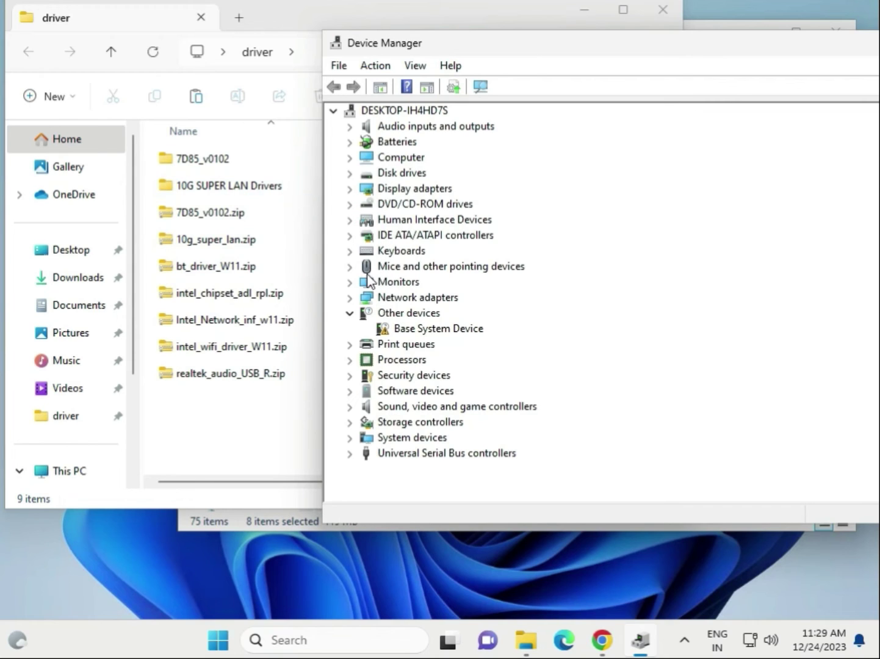
left_click(350, 297)
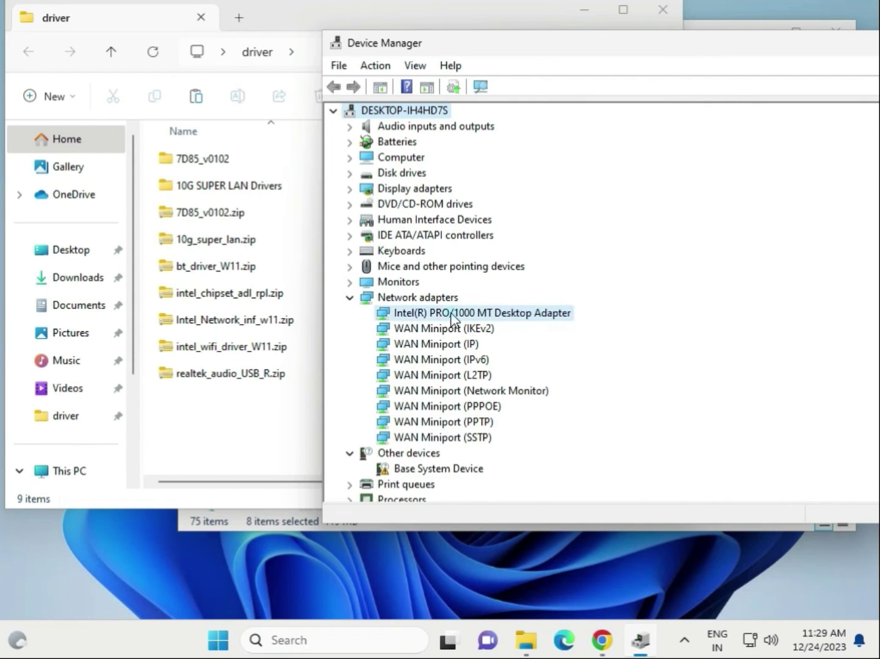
left_click(452, 314)
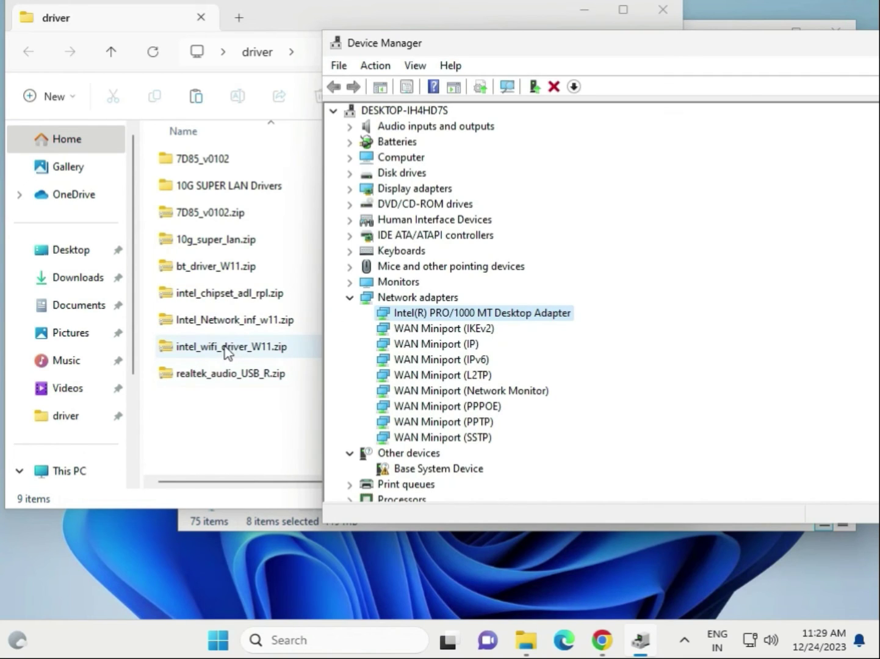
Start a manual driver update for the Intel PRO/1000 MT Desktop Adapter.
right_click(428, 315)
left_click(465, 329)
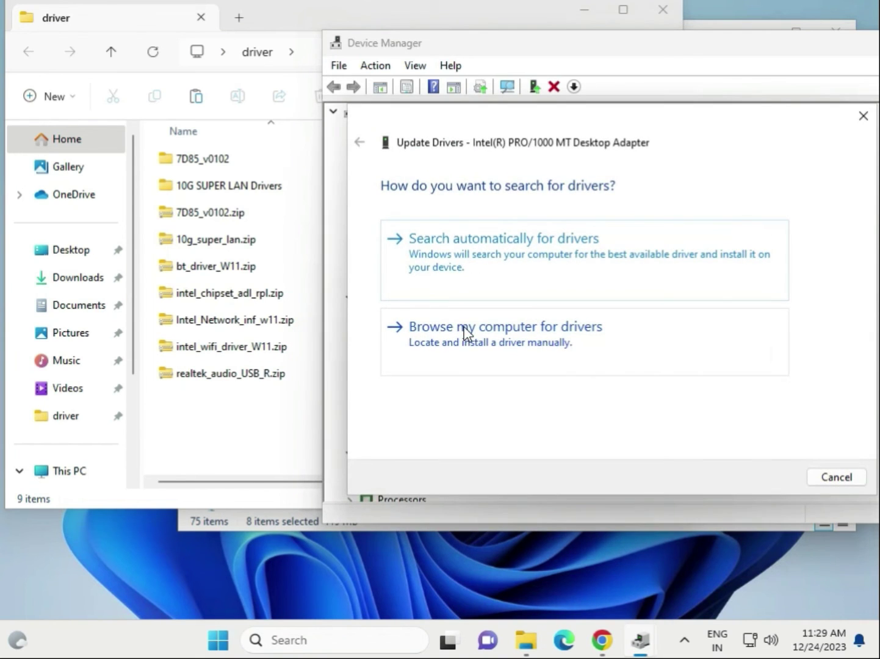
left_click(571, 361)
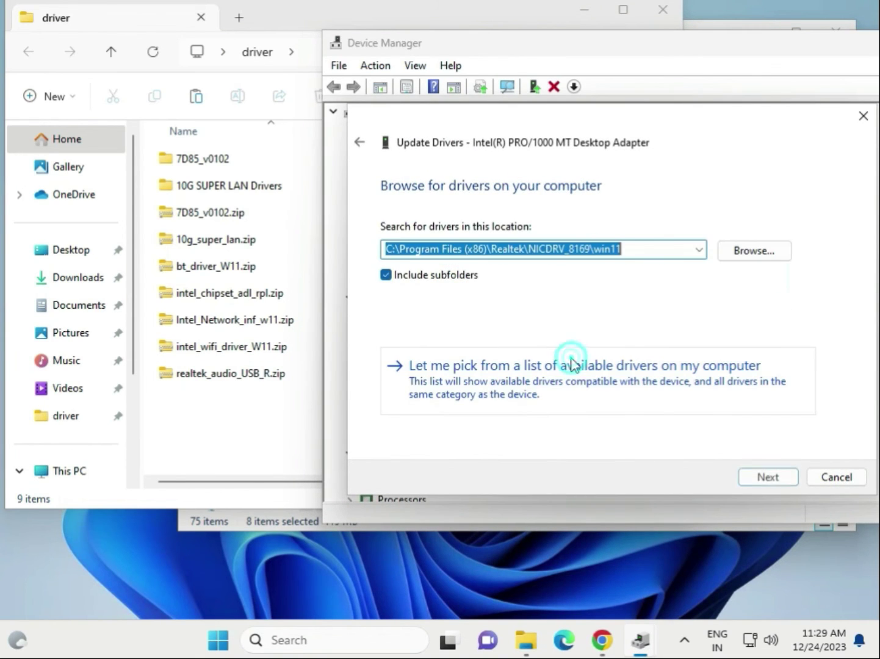
left_click(754, 258)
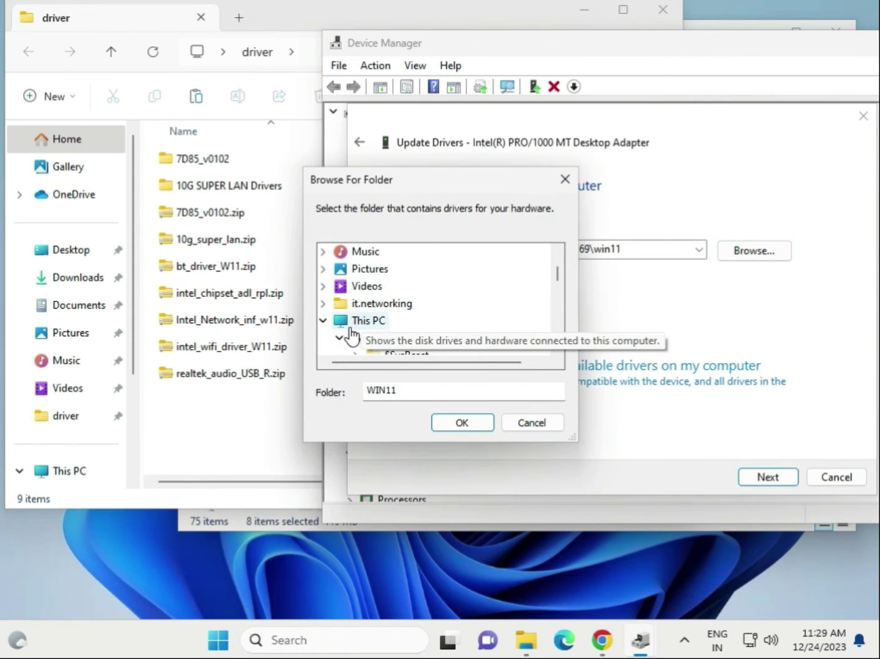
Search Desktop\driver for a newer driver; the best one is already installed.
scroll(359, 301, "down", 2)
scroll(361, 311, "down", 5)
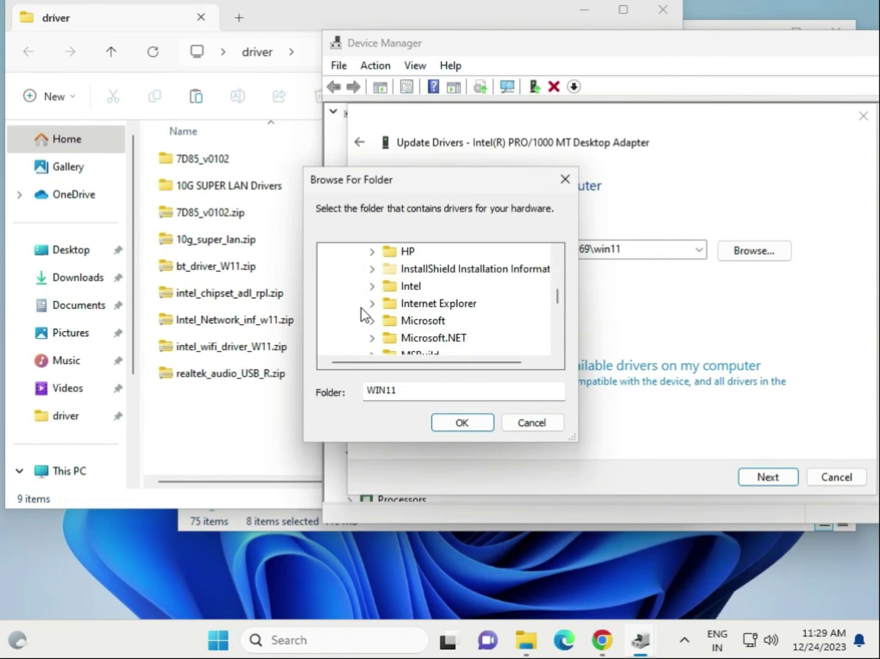
scroll(362, 315, "up", 6)
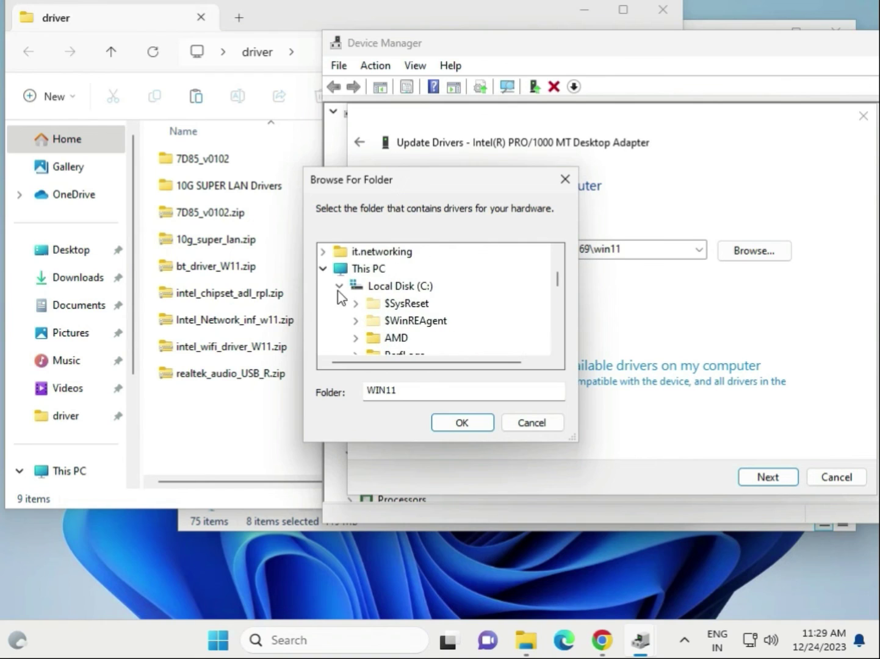
left_click(340, 285)
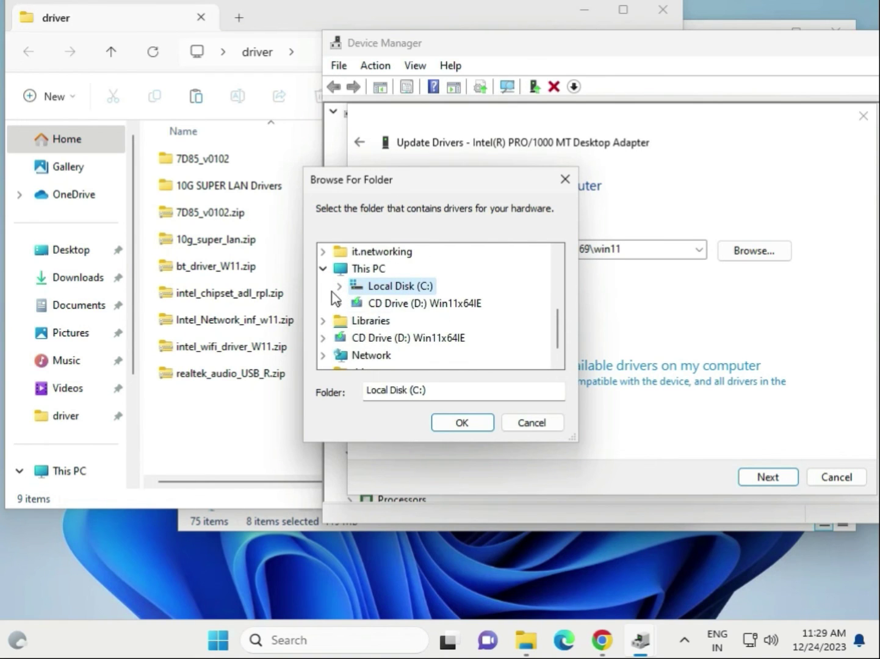
scroll(334, 297, "up", 1)
scroll(334, 296, "up", 2)
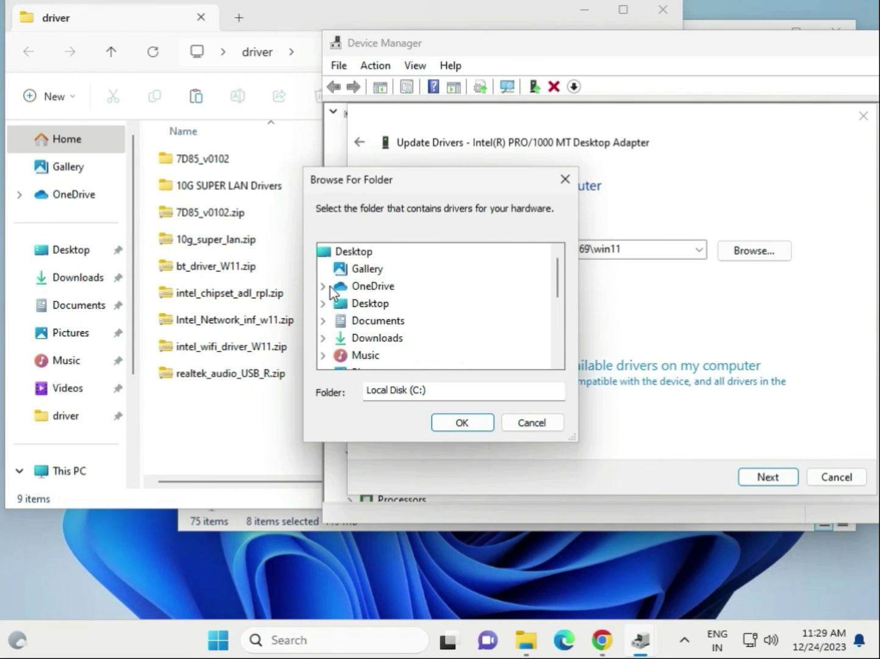
left_click(369, 303)
left_click(378, 323)
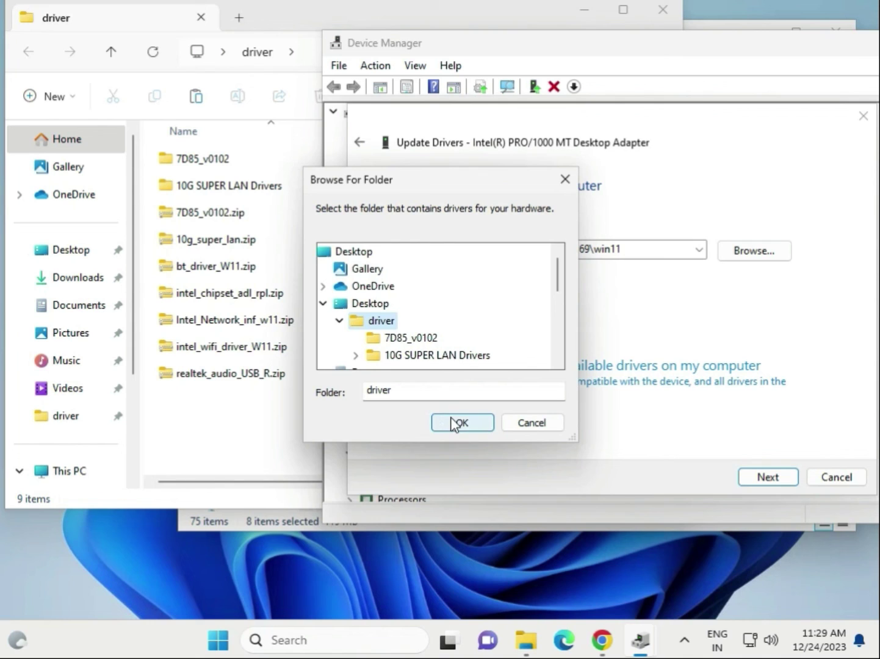
scroll(507, 326, "down", 1)
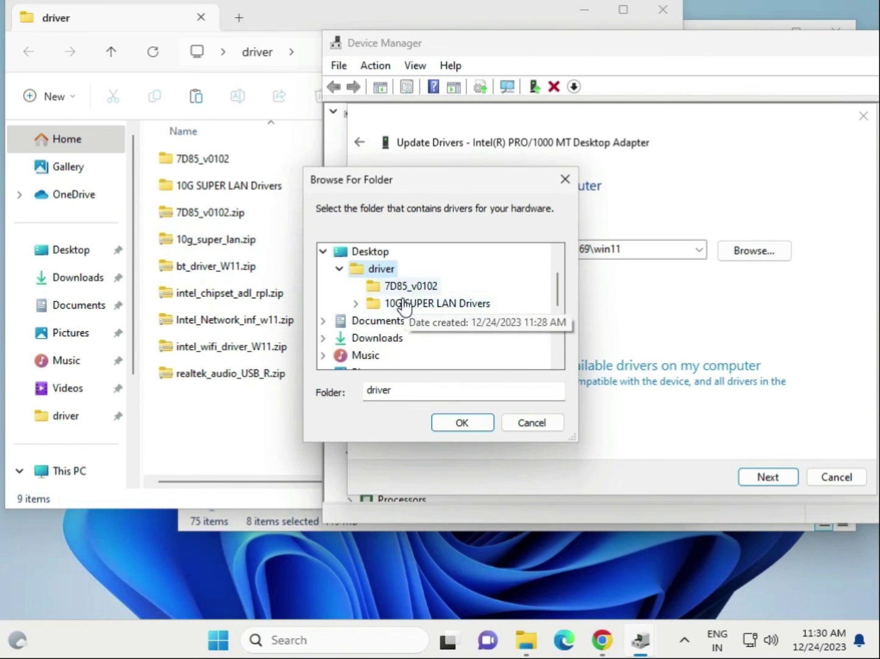
left_click(449, 422)
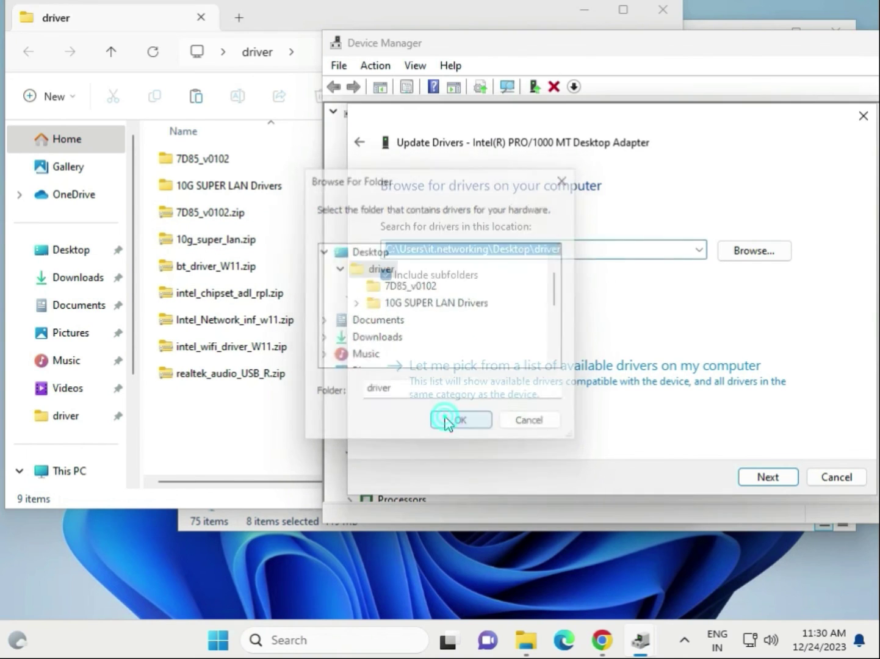
left_click(782, 480)
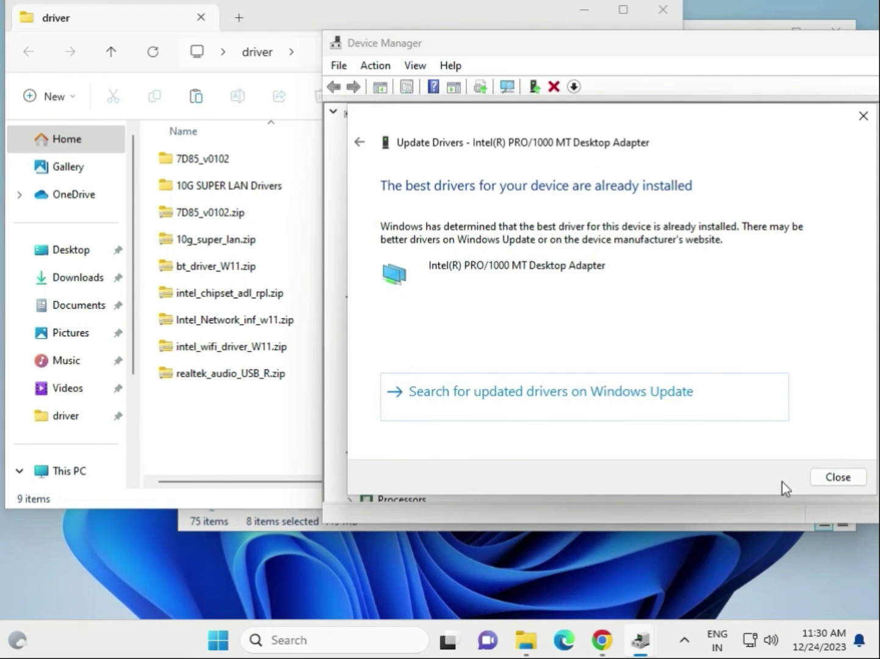
Close the wizard and review the Microsoft Basic Display Adapter and Intel PRO/1000 adapter.
left_click(817, 479)
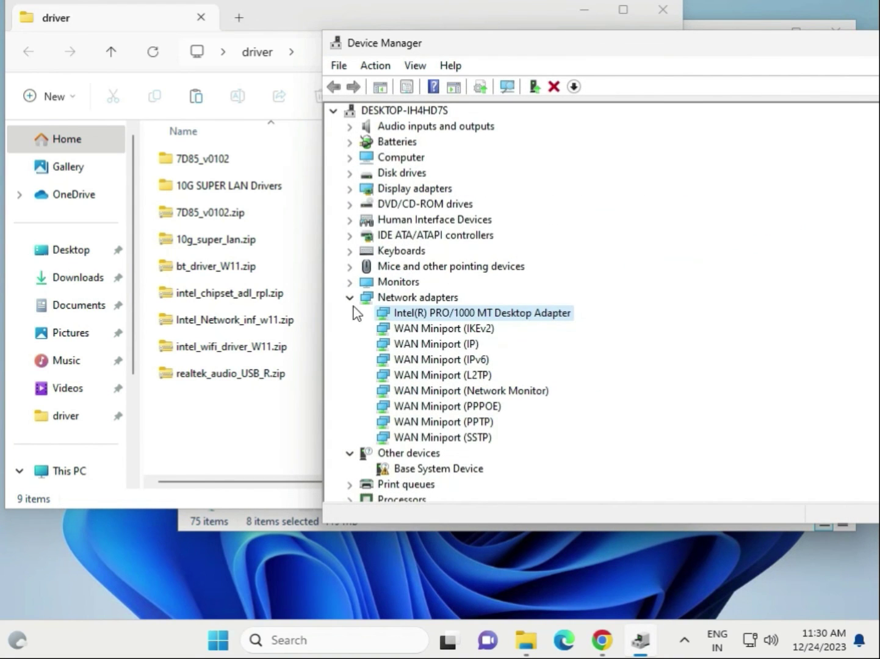
left_click(352, 298)
left_click(350, 188)
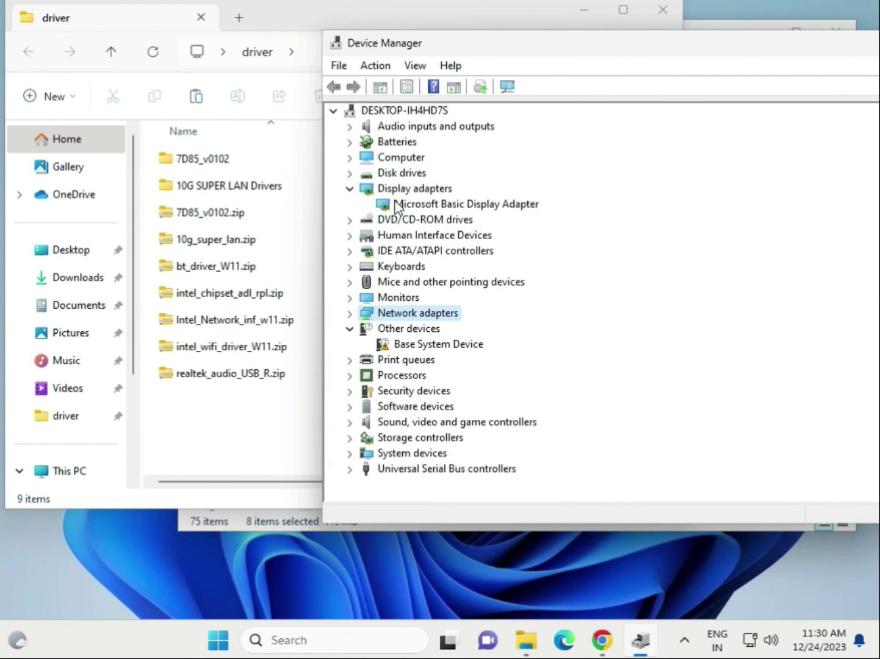
left_click(407, 205)
left_click(348, 191)
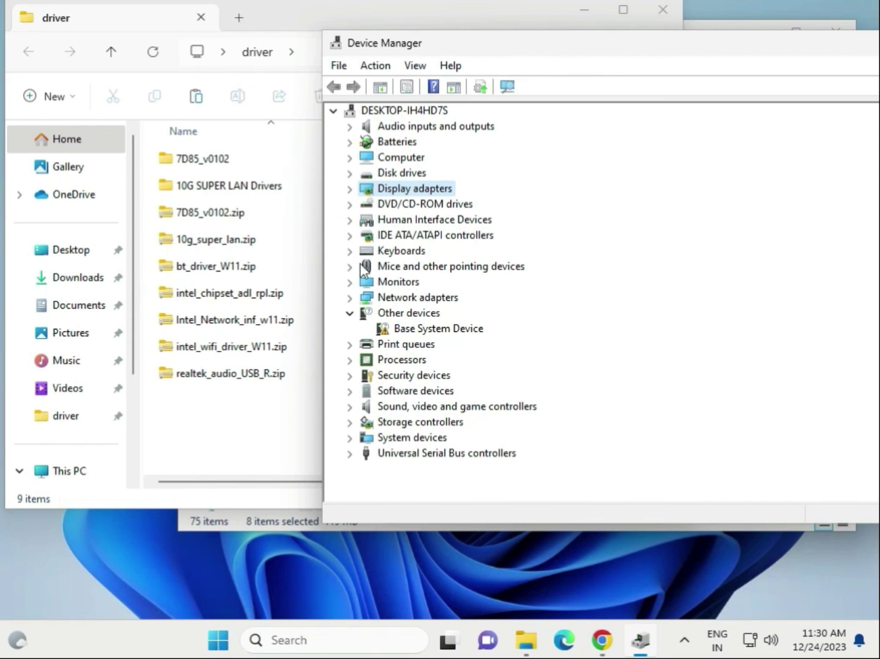
left_click(351, 297)
left_click(448, 314)
Inspect the two Intel Core i3-6098P processors and High Definition Audio Device, then shift the window left.
scroll(416, 315, "down", 3)
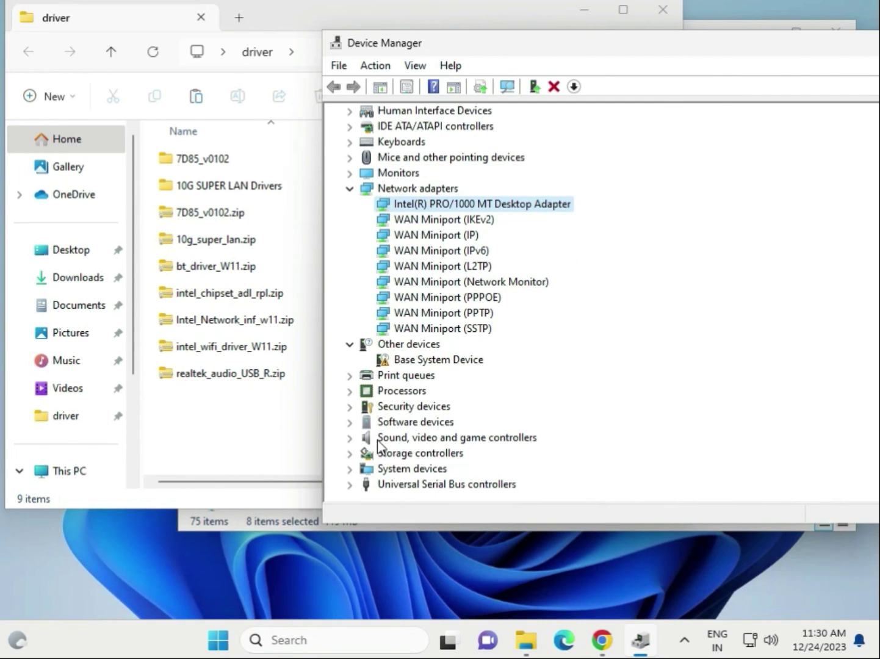
left_click(350, 390)
left_click(509, 406)
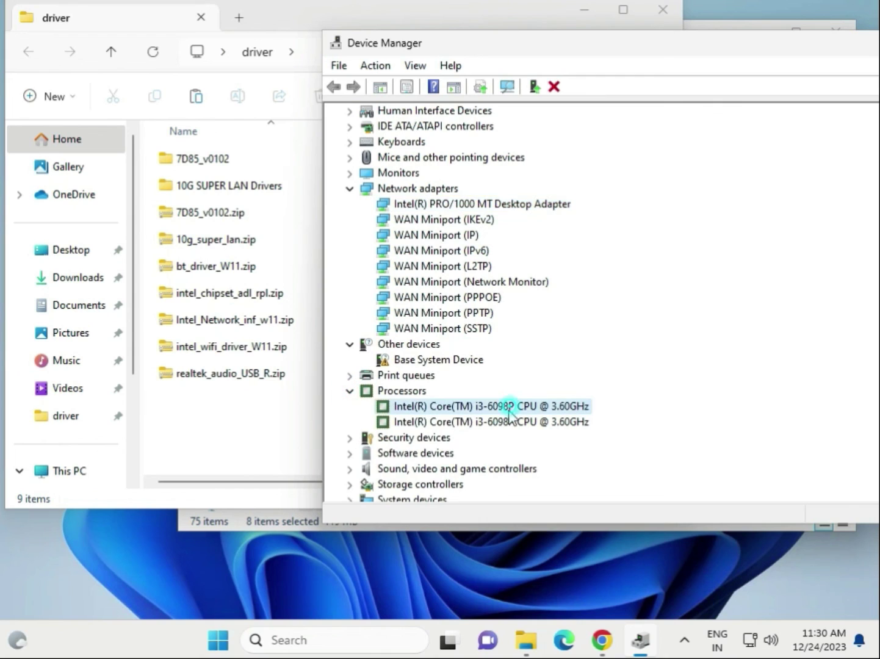
left_click(507, 423)
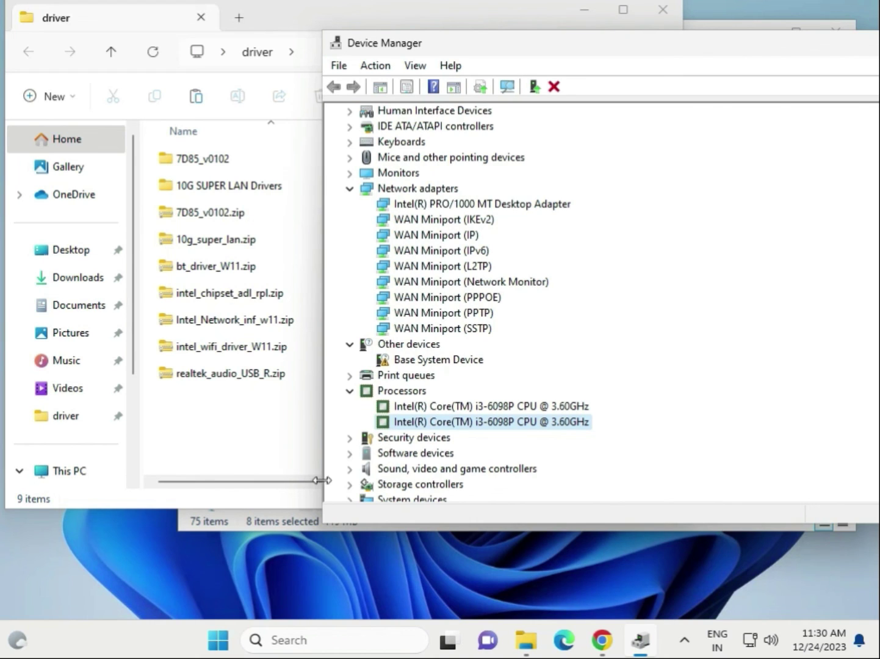
left_click(350, 468)
scroll(462, 477, "down", 1)
left_click(463, 437)
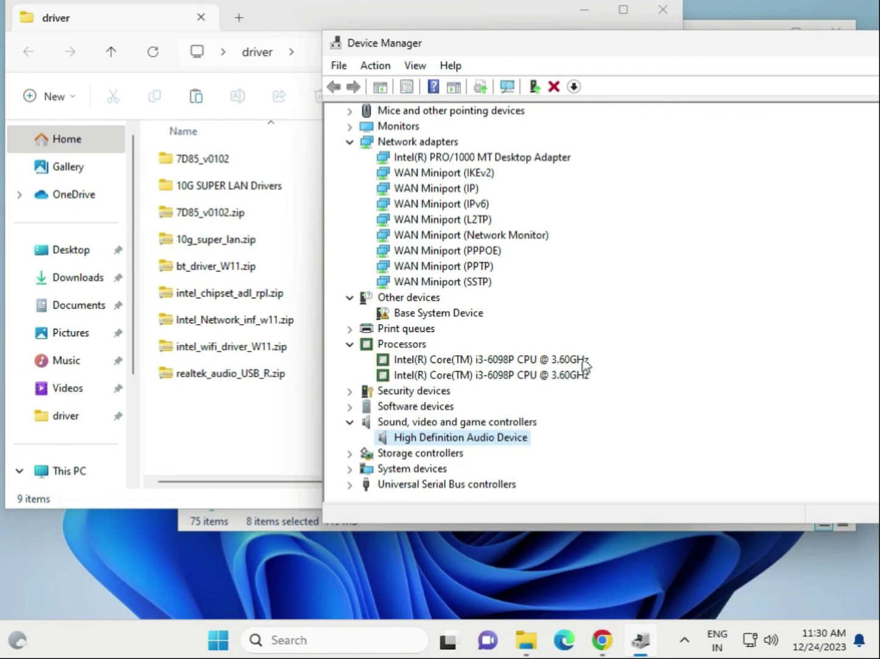
left_click_drag(774, 45, 552, 47)
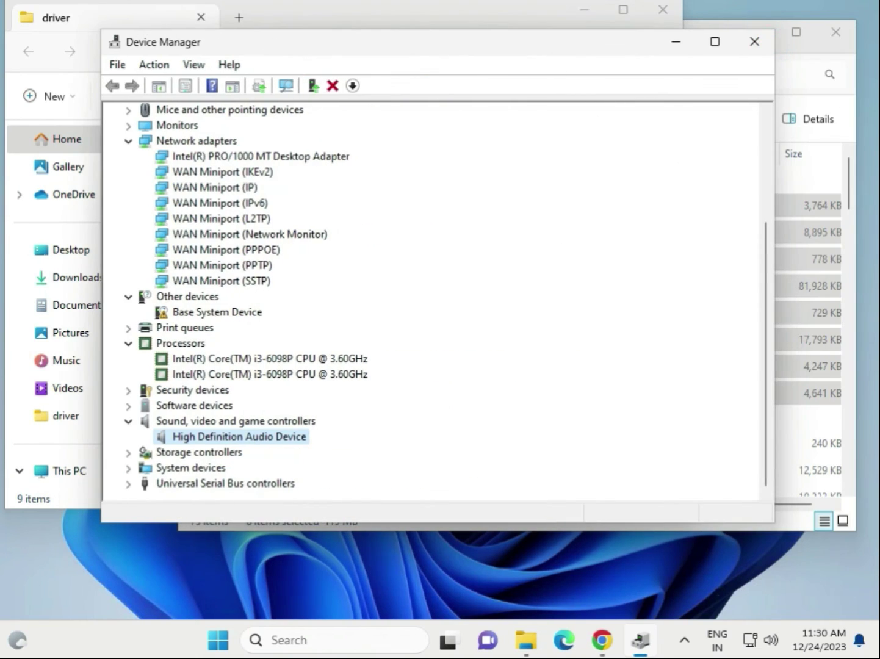